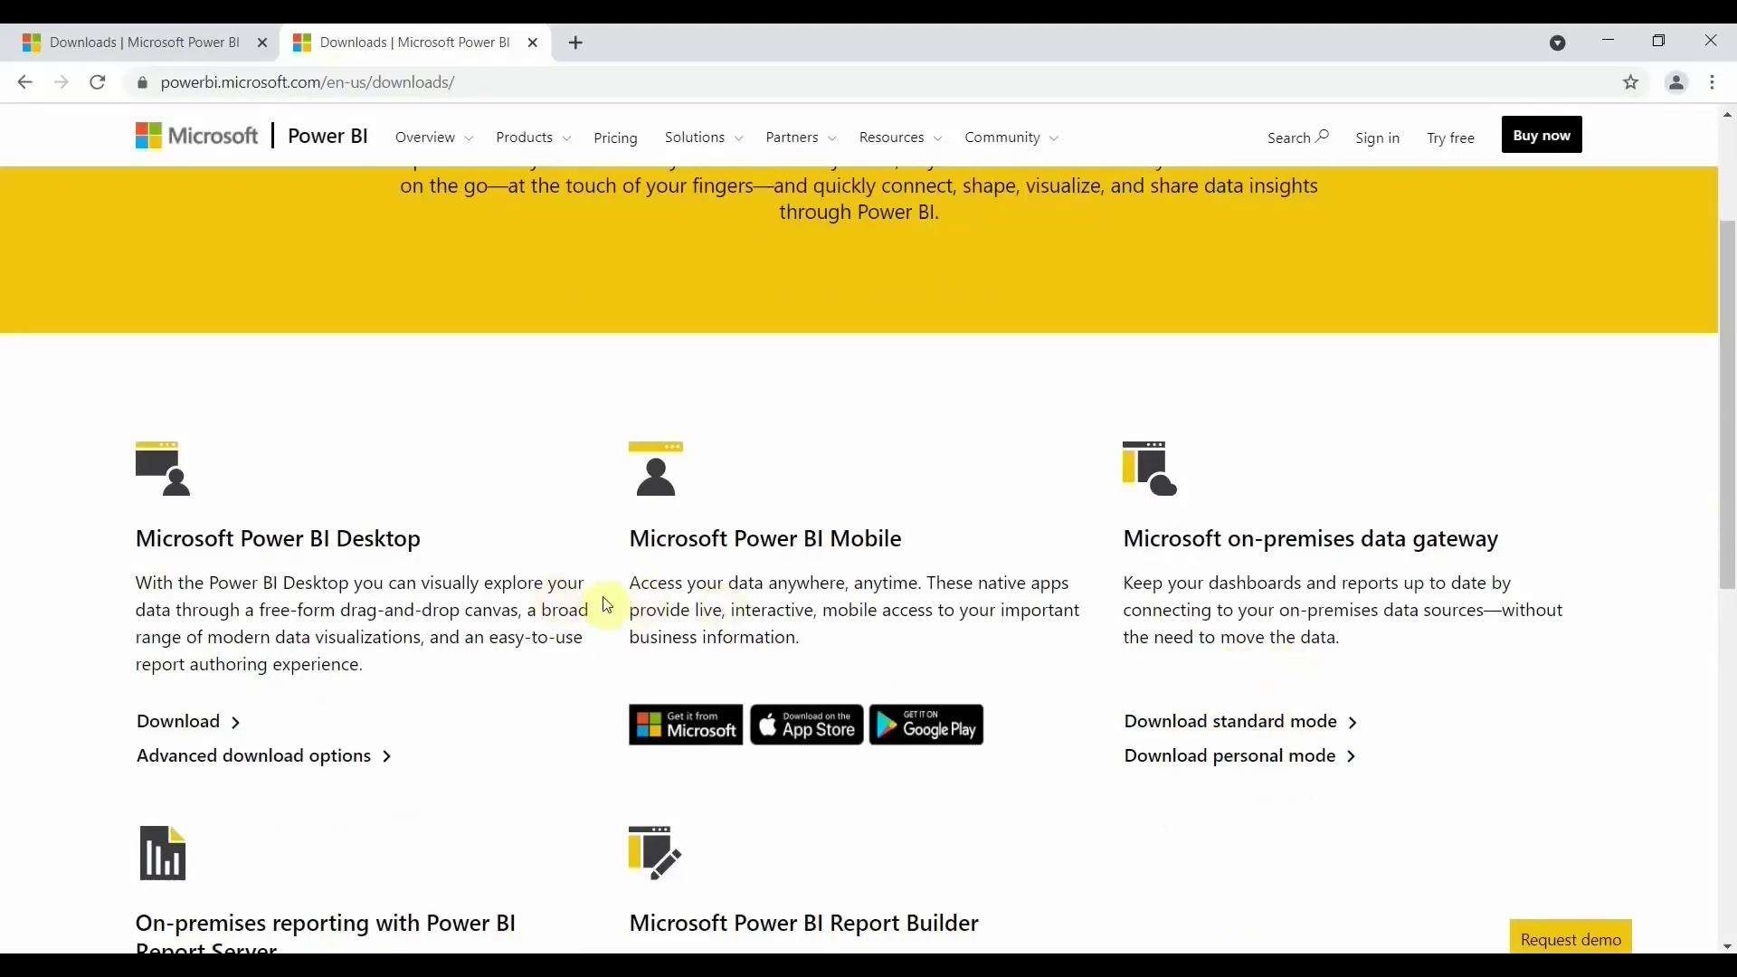
- Scroll to the download sections and highlight the Power BI Desktop and Power BI Mobile headings
scroll(608, 604, down, 1)
scroll(608, 604, down, 1)
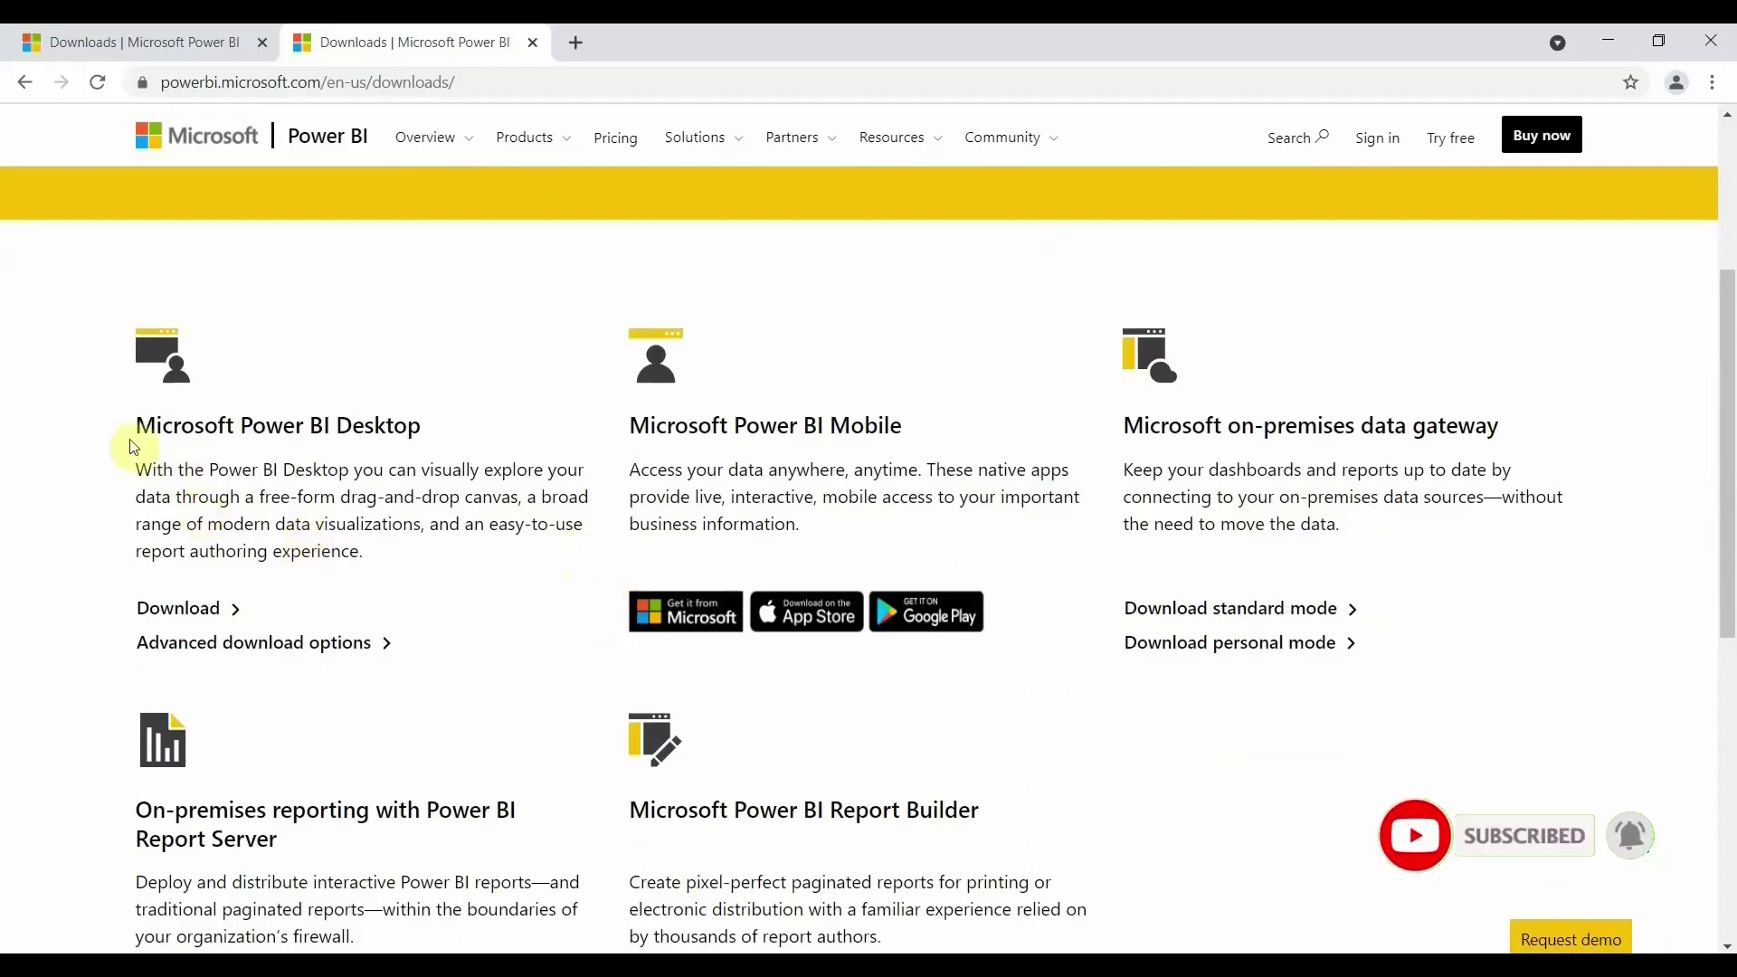
drag(130, 430, 440, 432)
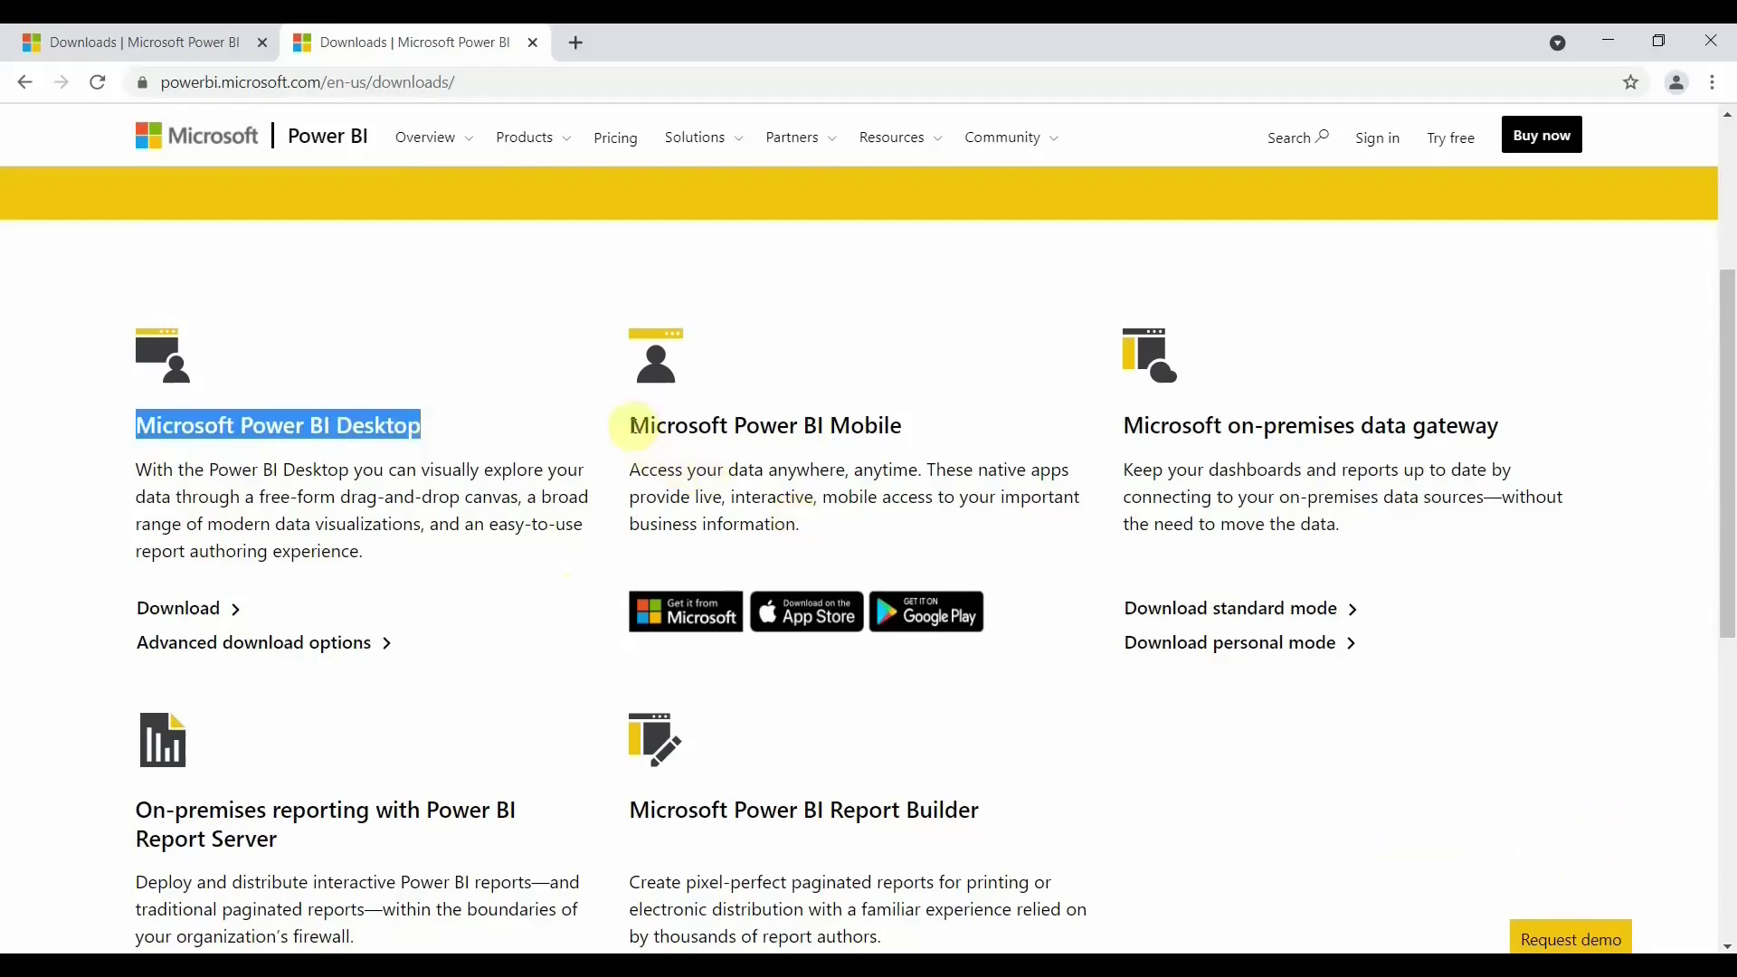
drag(633, 427, 932, 425)
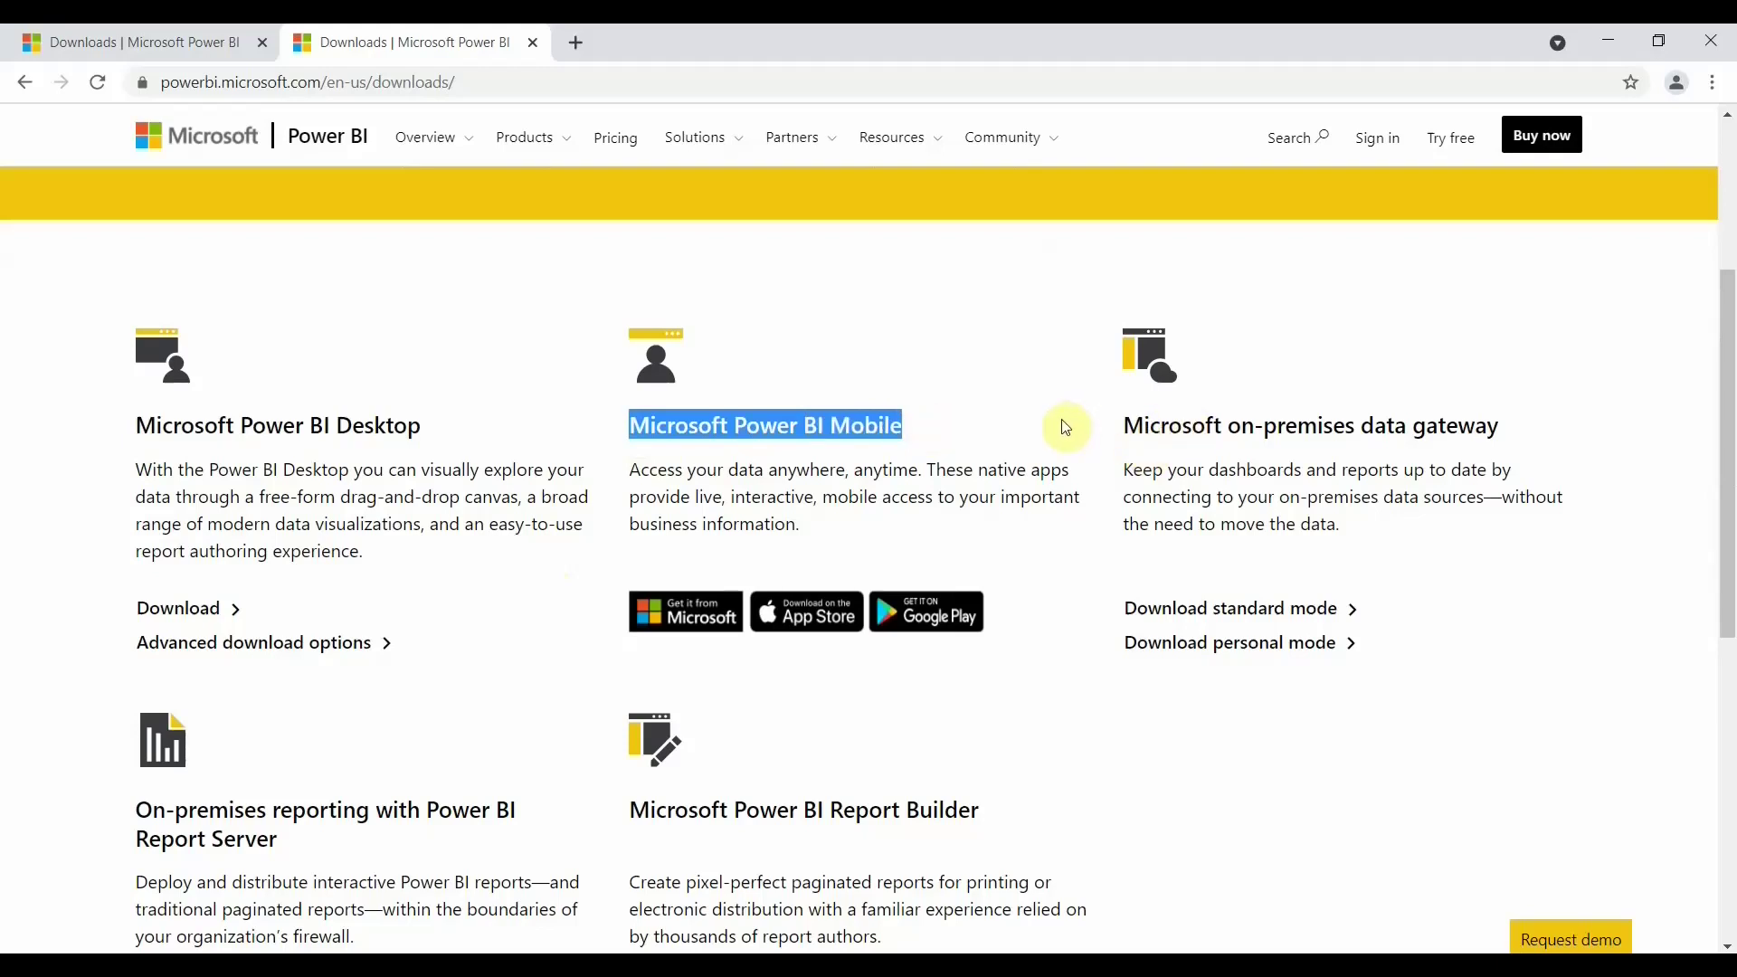
- Open the Power BI Desktop Download Center page in a new tab and scroll down it
click(1059, 507)
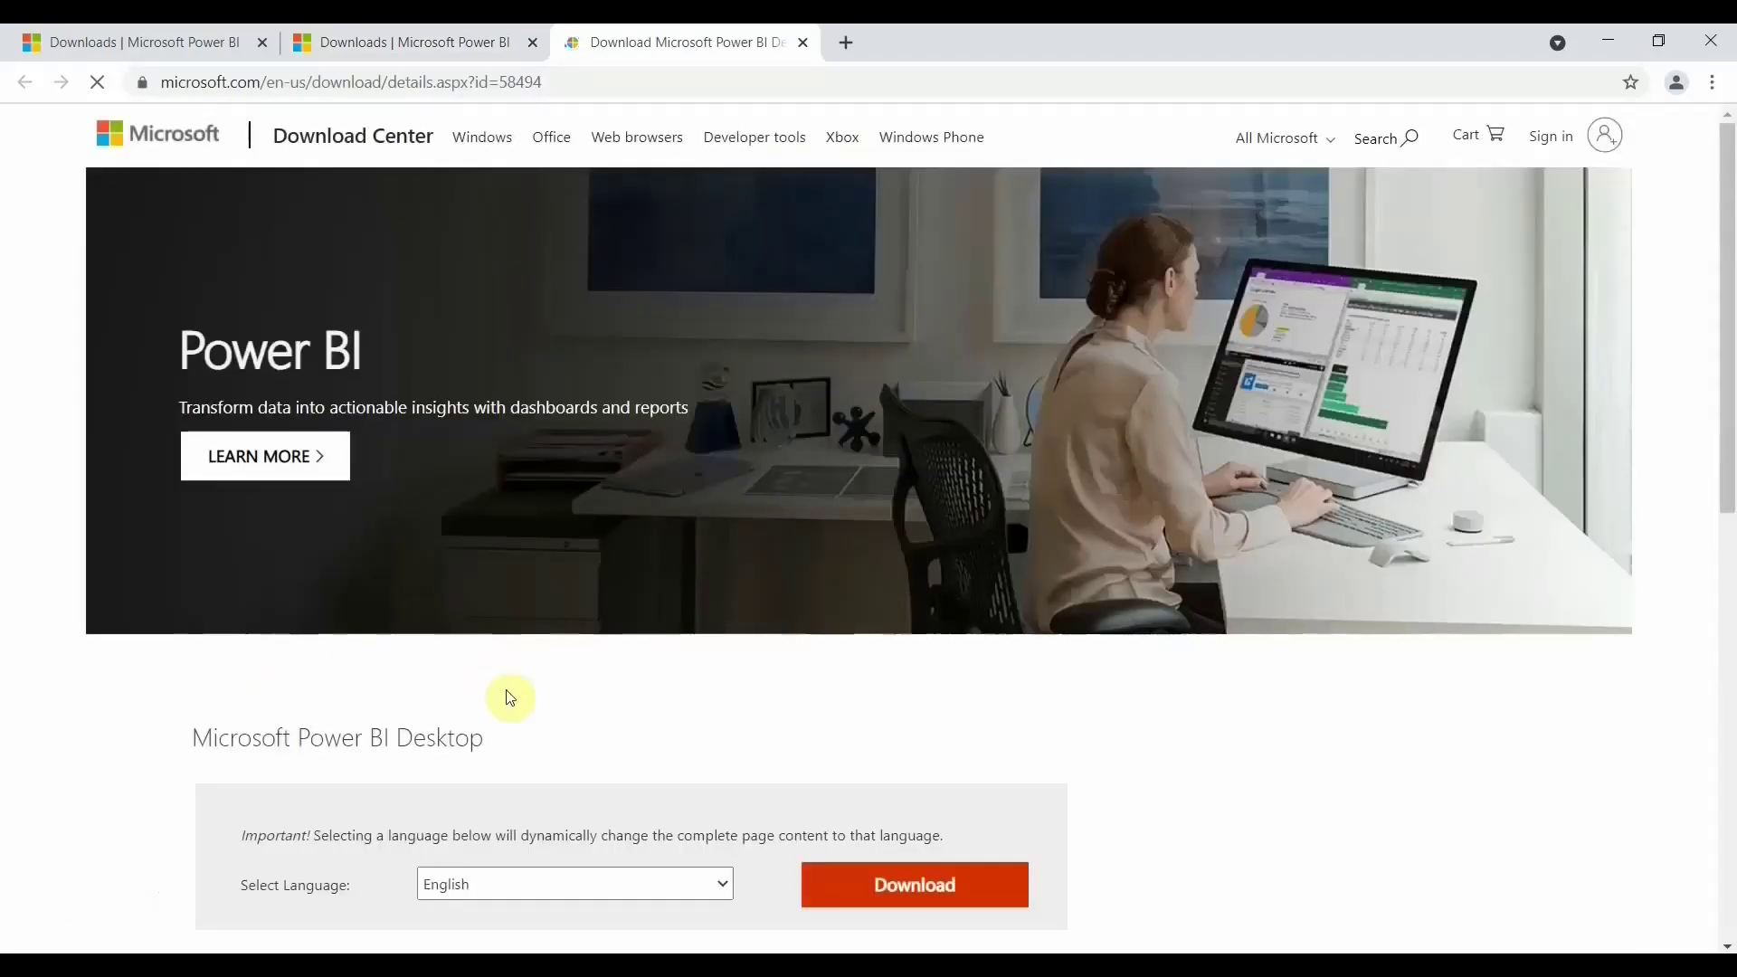
scroll(507, 690, down, 1)
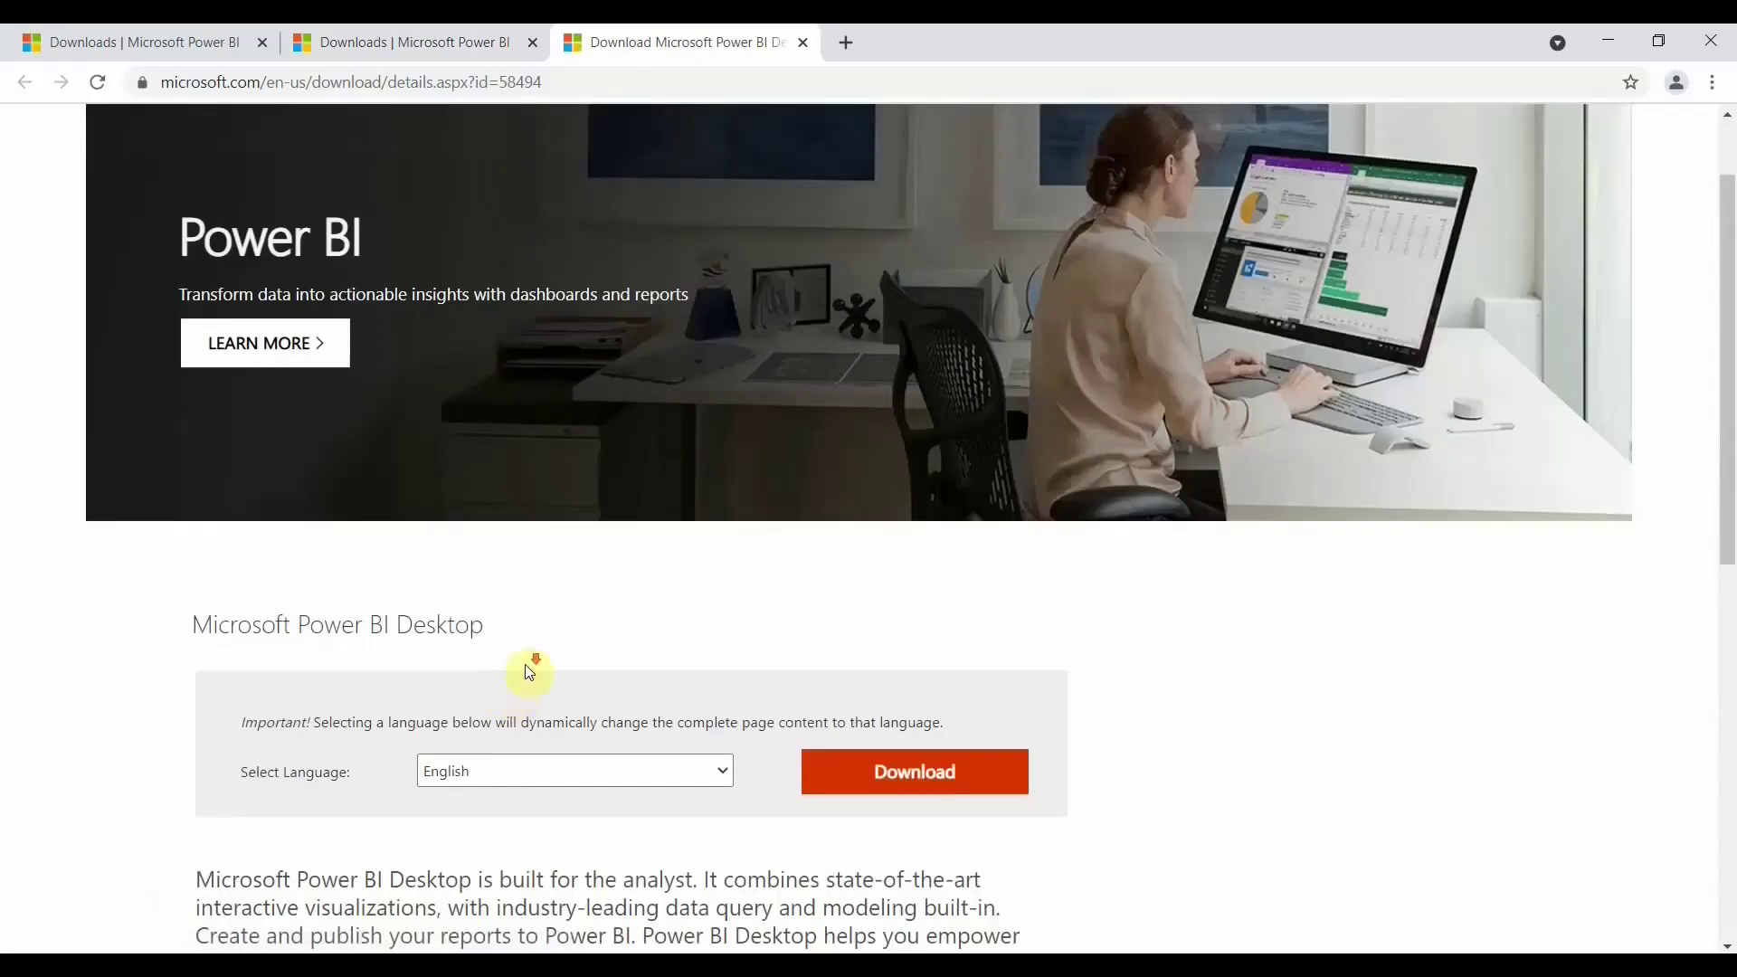
scroll(525, 665, down, 3)
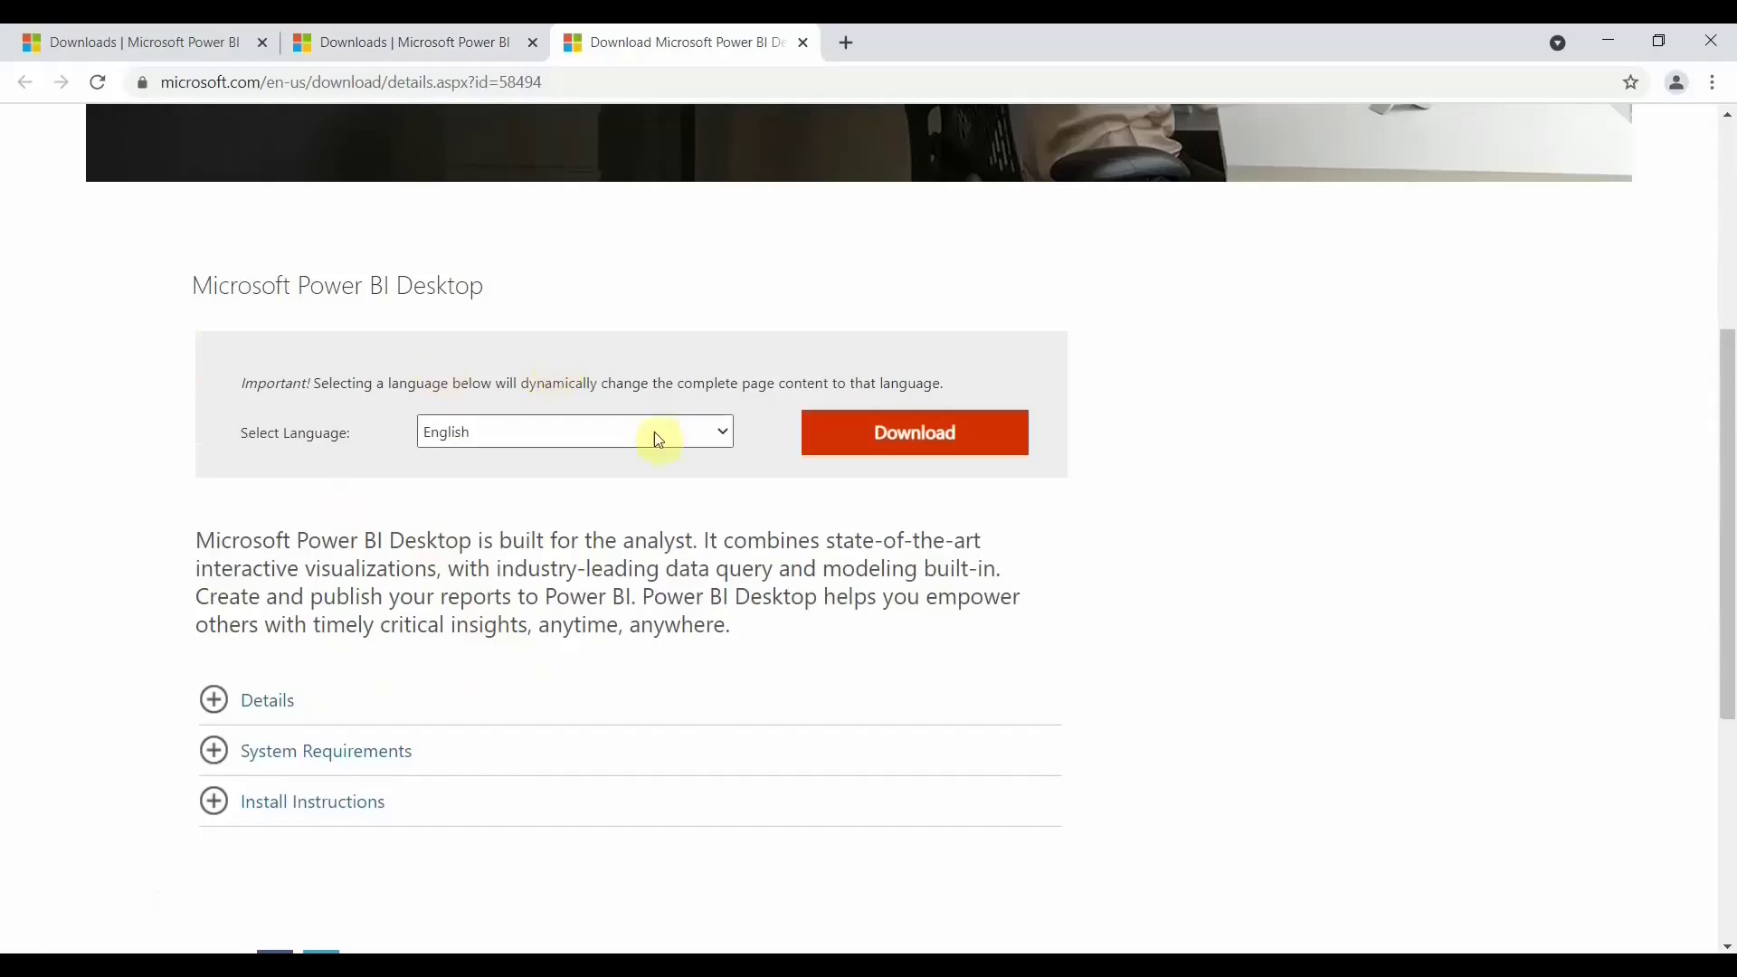
- Expand Details and highlight version 2.92.1067.0 and publish date 5/4/2021
scroll(505, 461, down, 2)
click(509, 477)
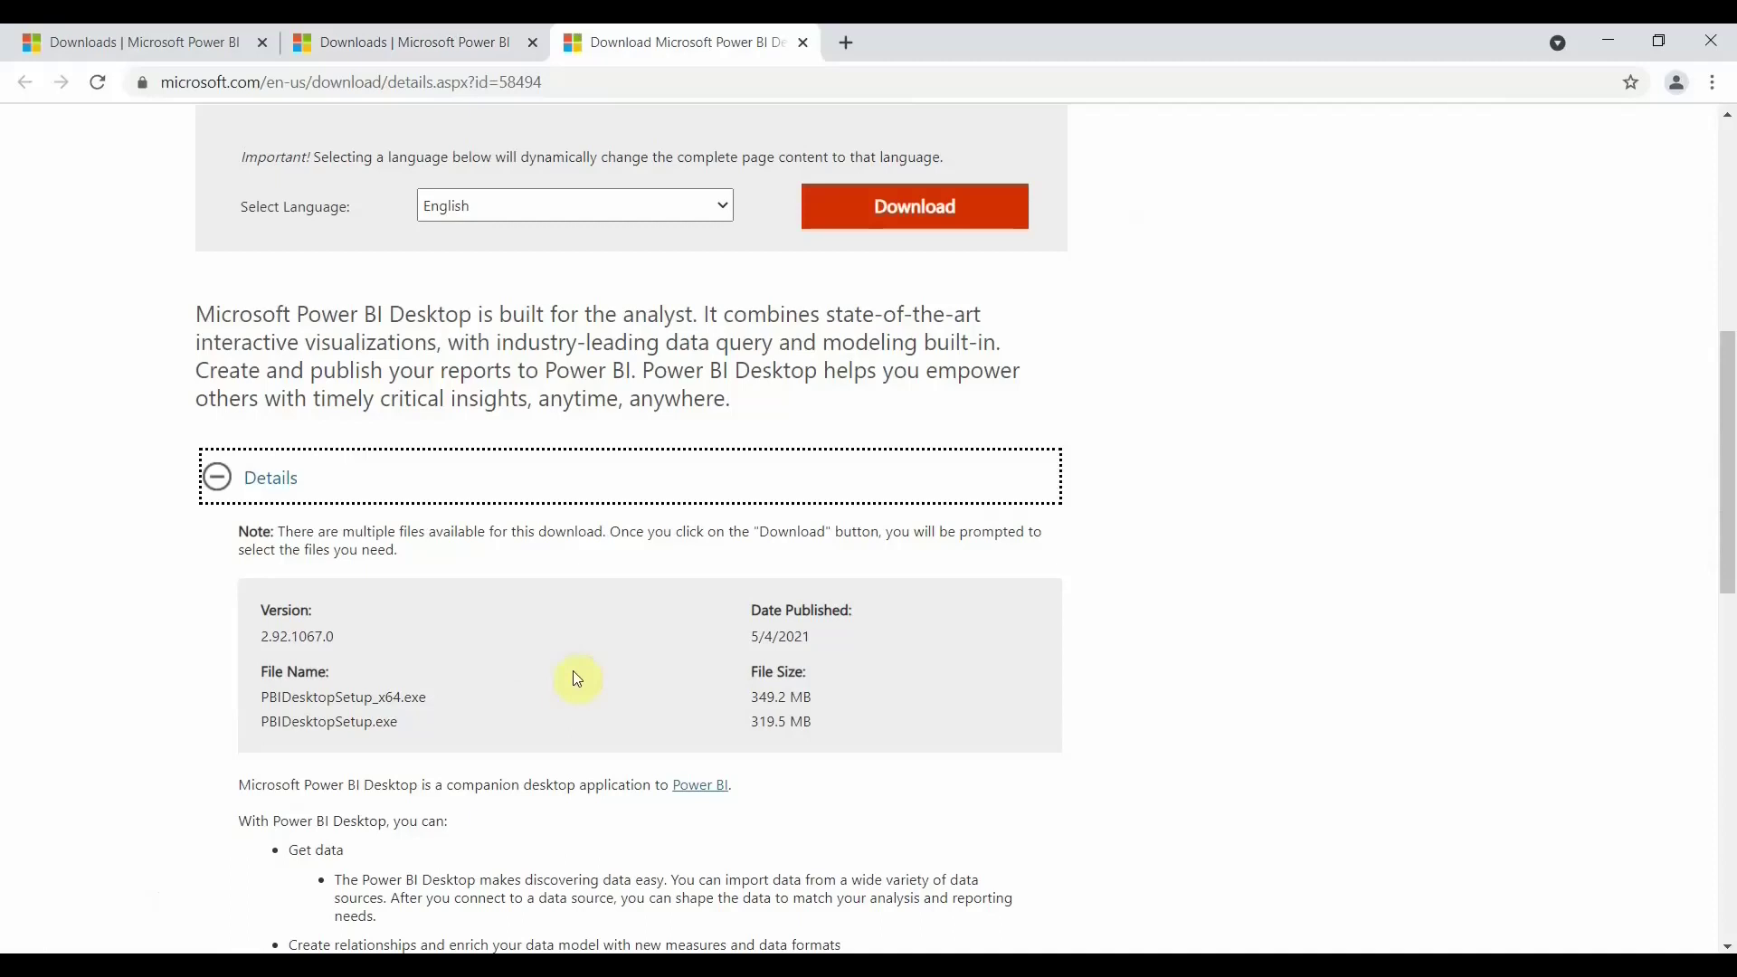
double_click(265, 640)
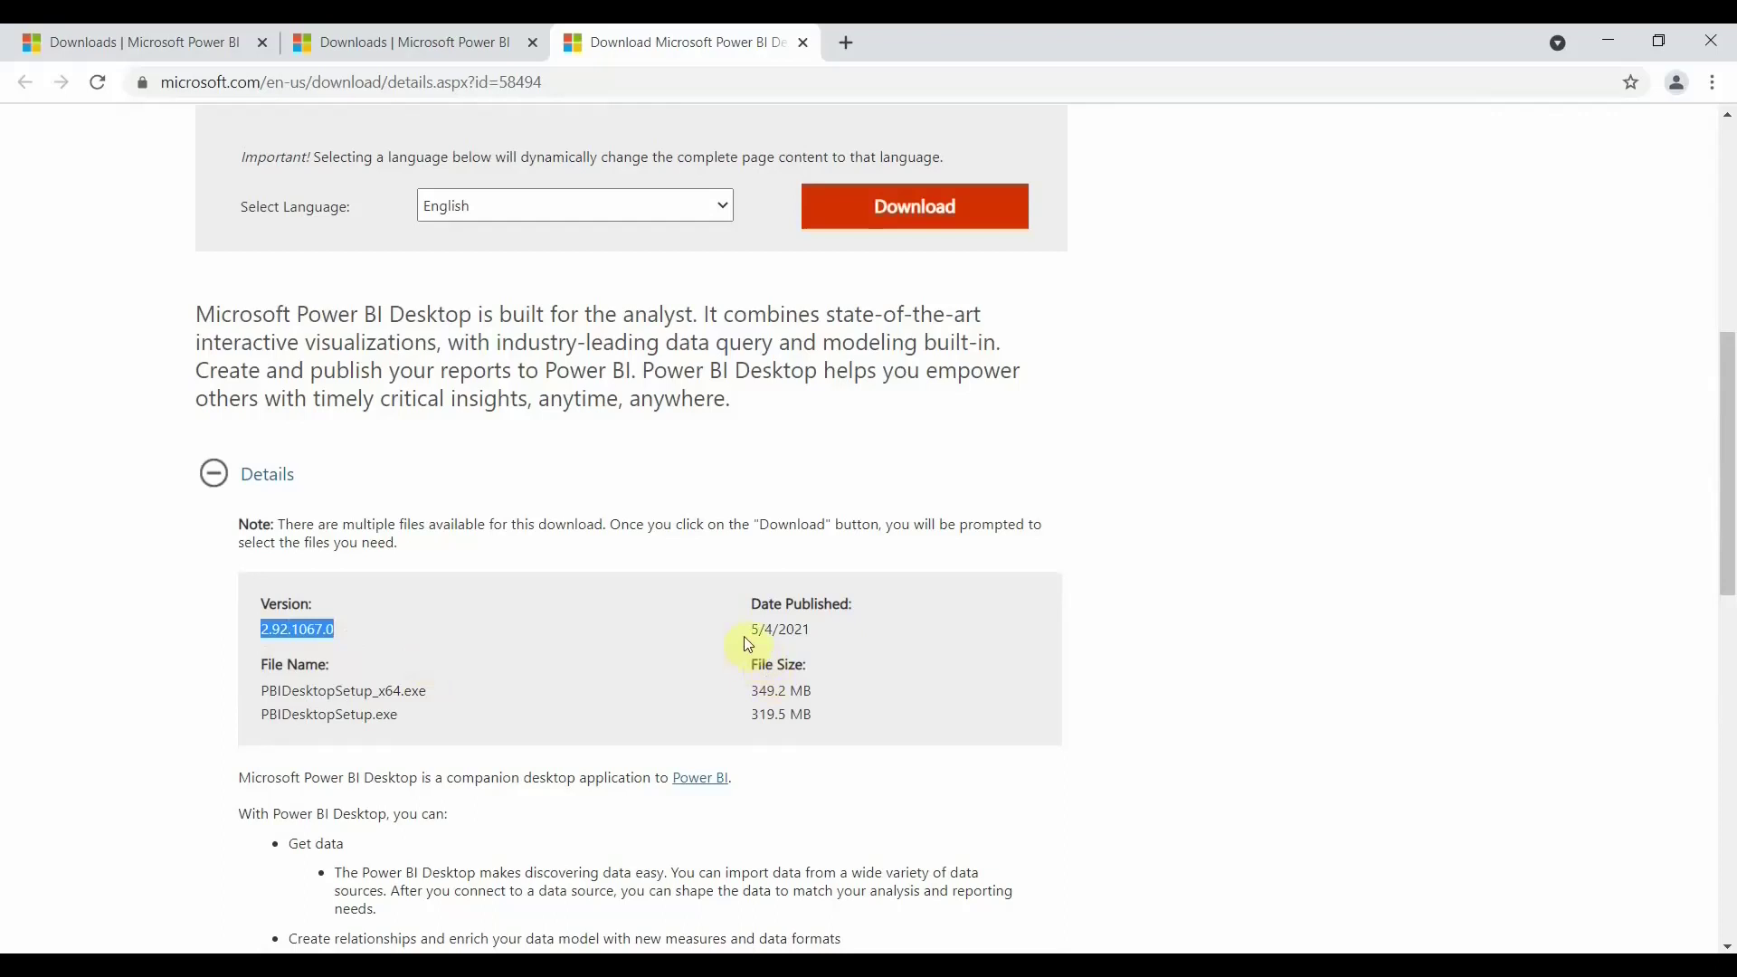
drag(749, 631, 822, 629)
click(905, 669)
- Highlight installer names PBIDesktopSetup_x64.exe and PBIDesktopSetup.exe and their file sizes
scroll(787, 720, down, 1)
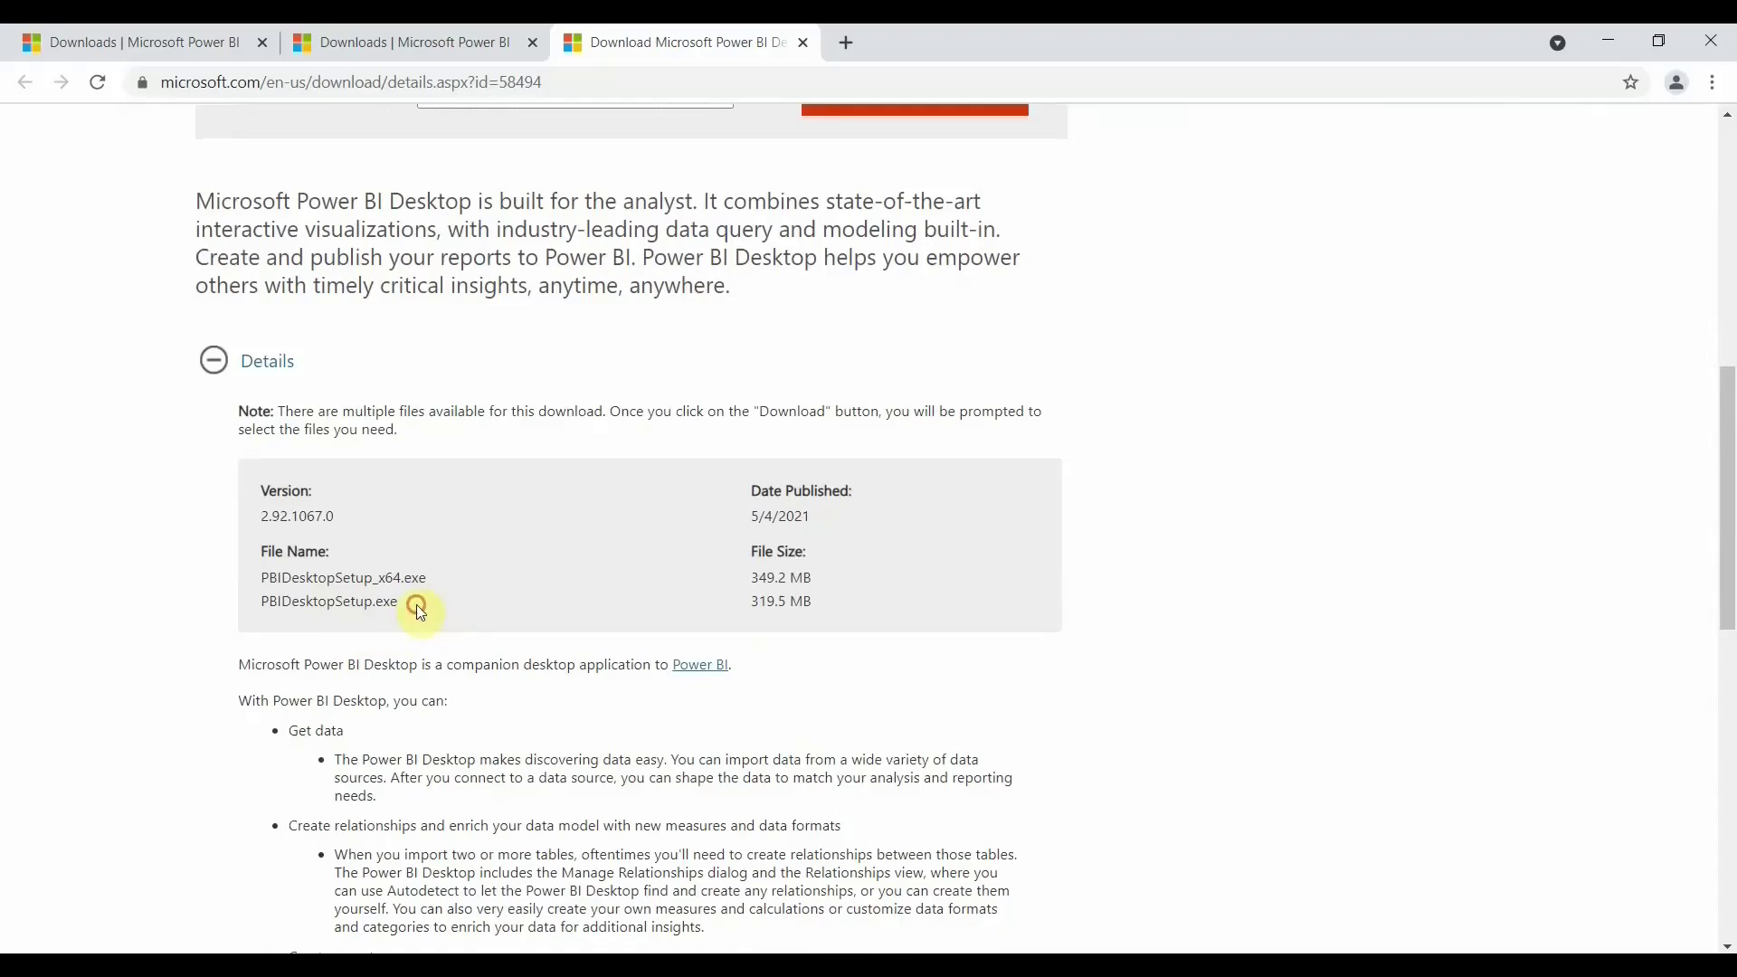
drag(416, 604, 260, 601)
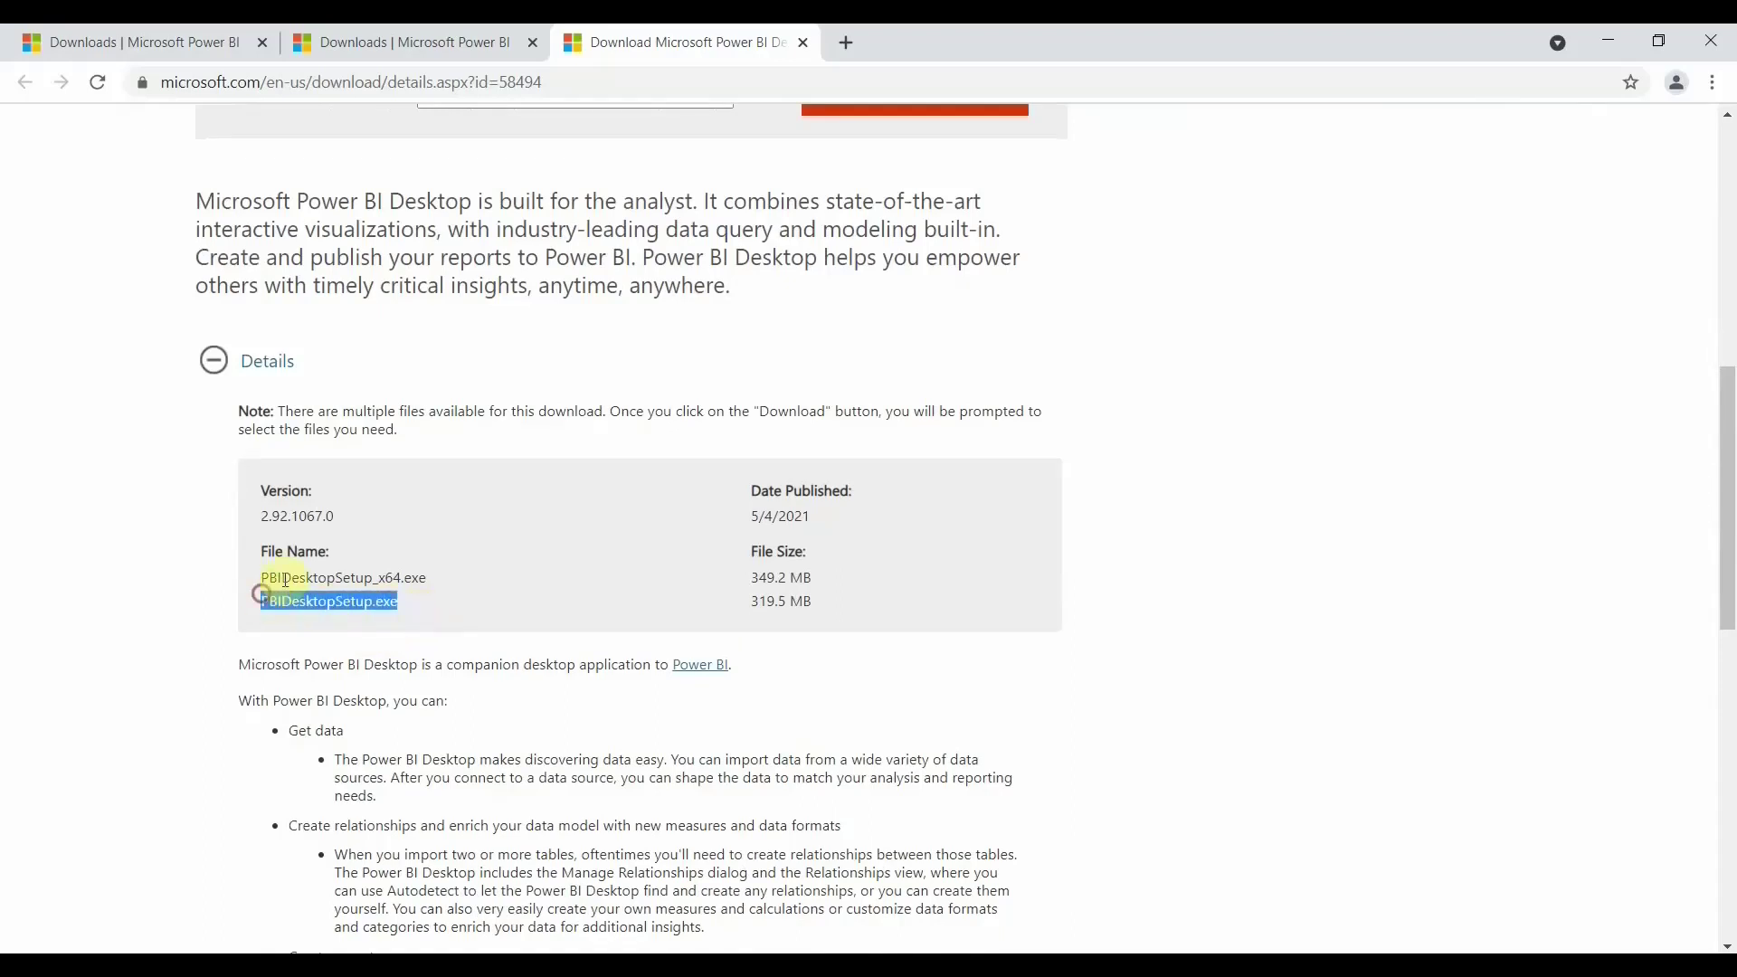
click(442, 599)
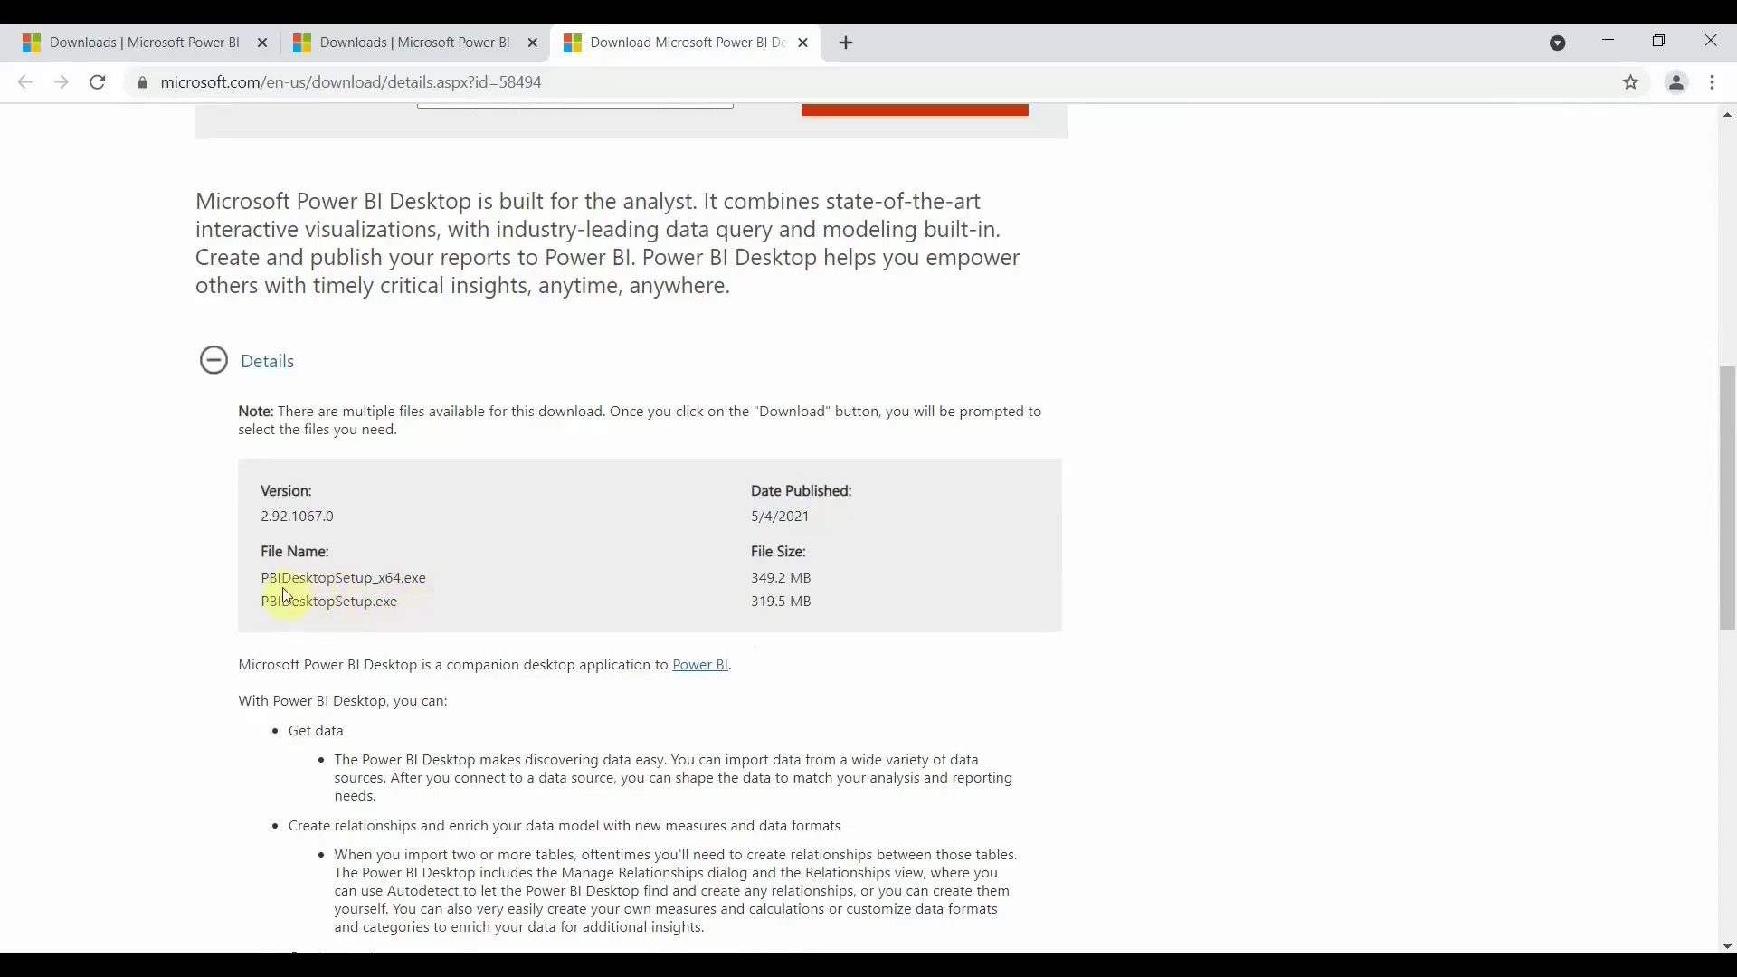
drag(262, 577, 430, 588)
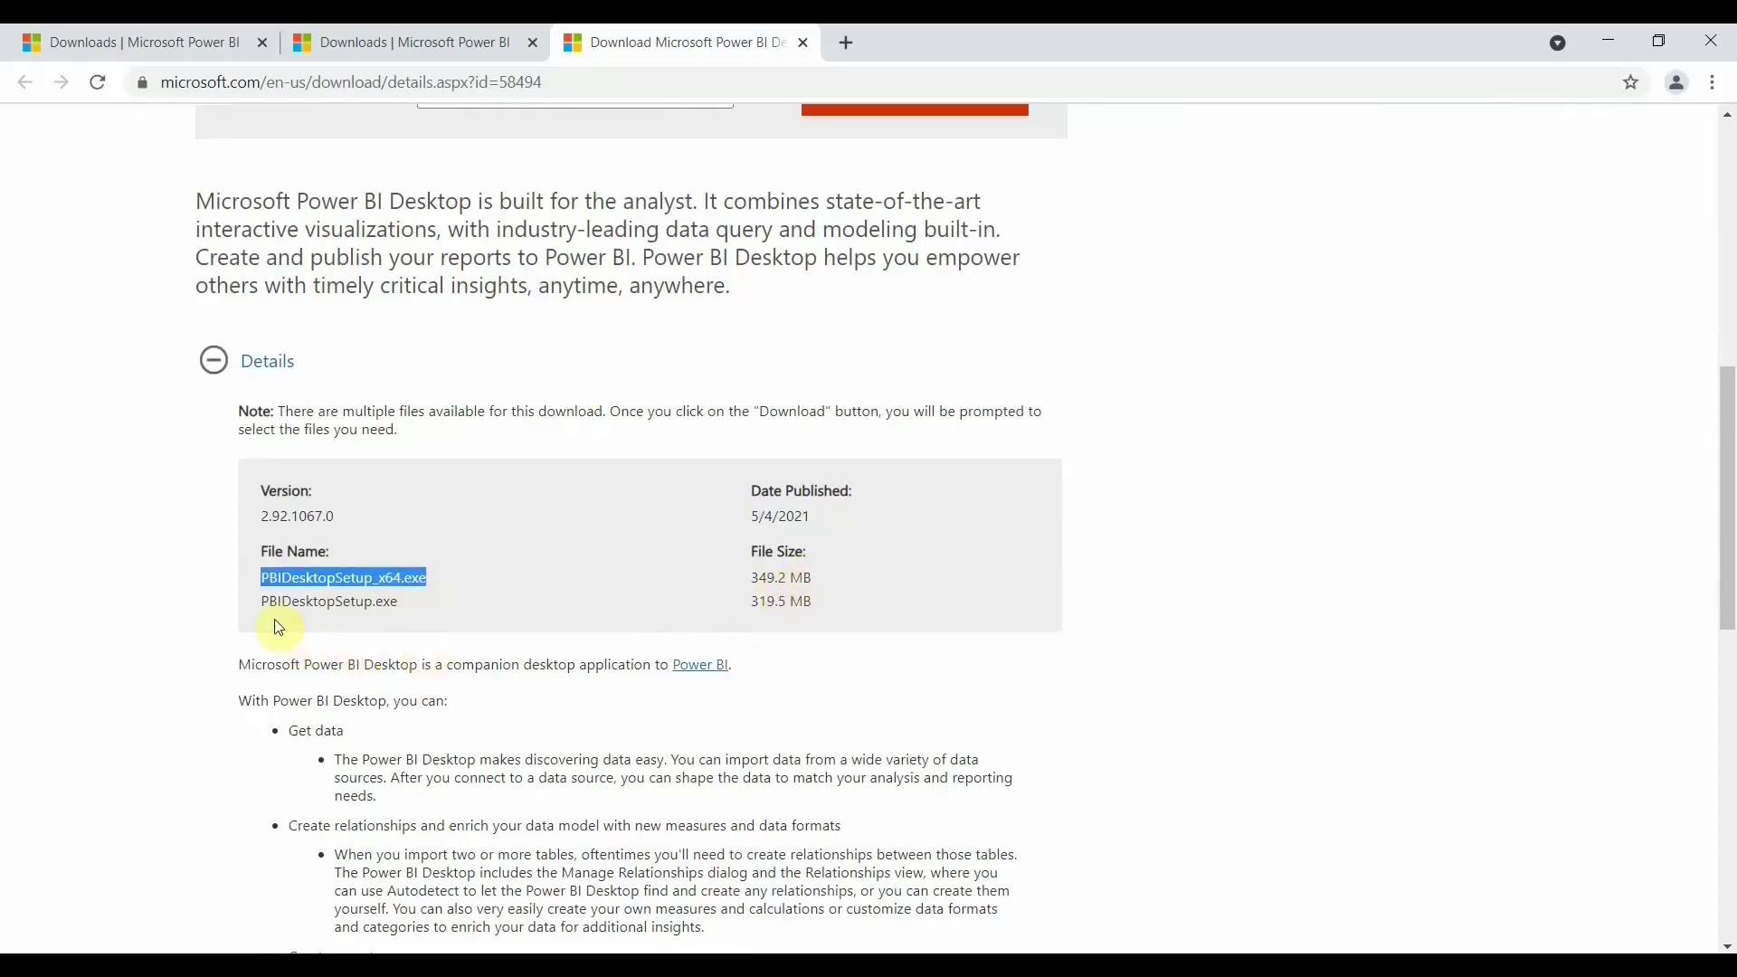
drag(262, 602, 418, 619)
click(414, 610)
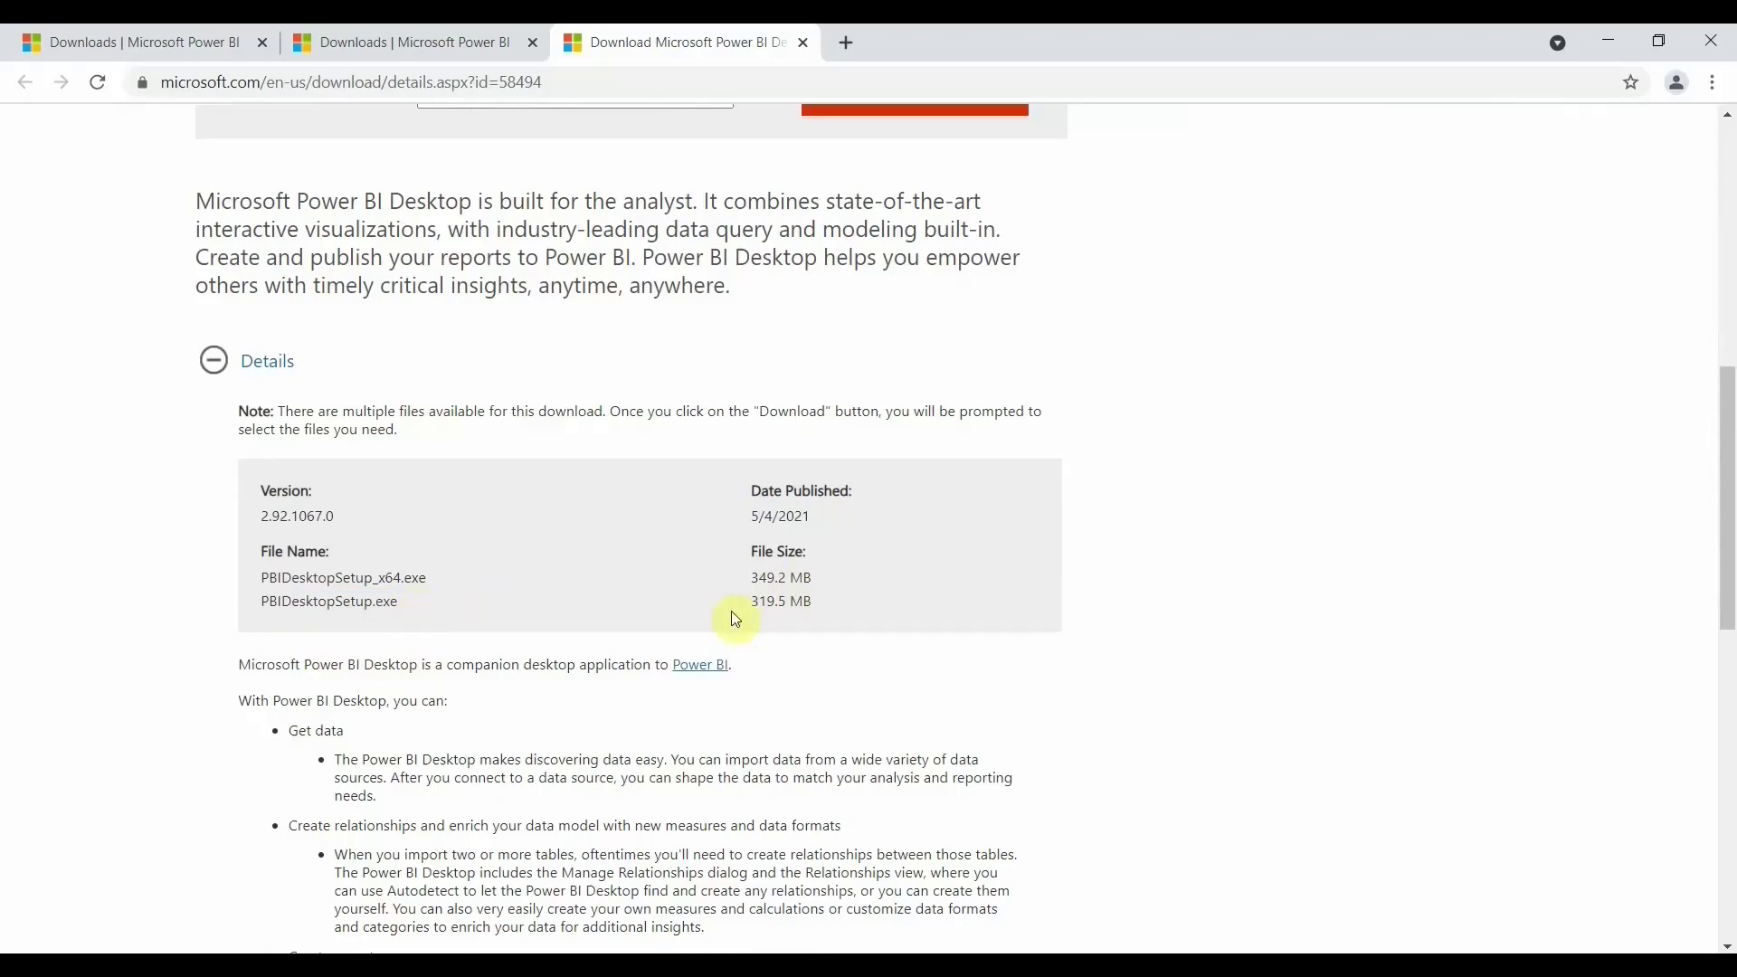
drag(731, 611, 829, 603)
click(831, 603)
scroll(470, 612, down, 3)
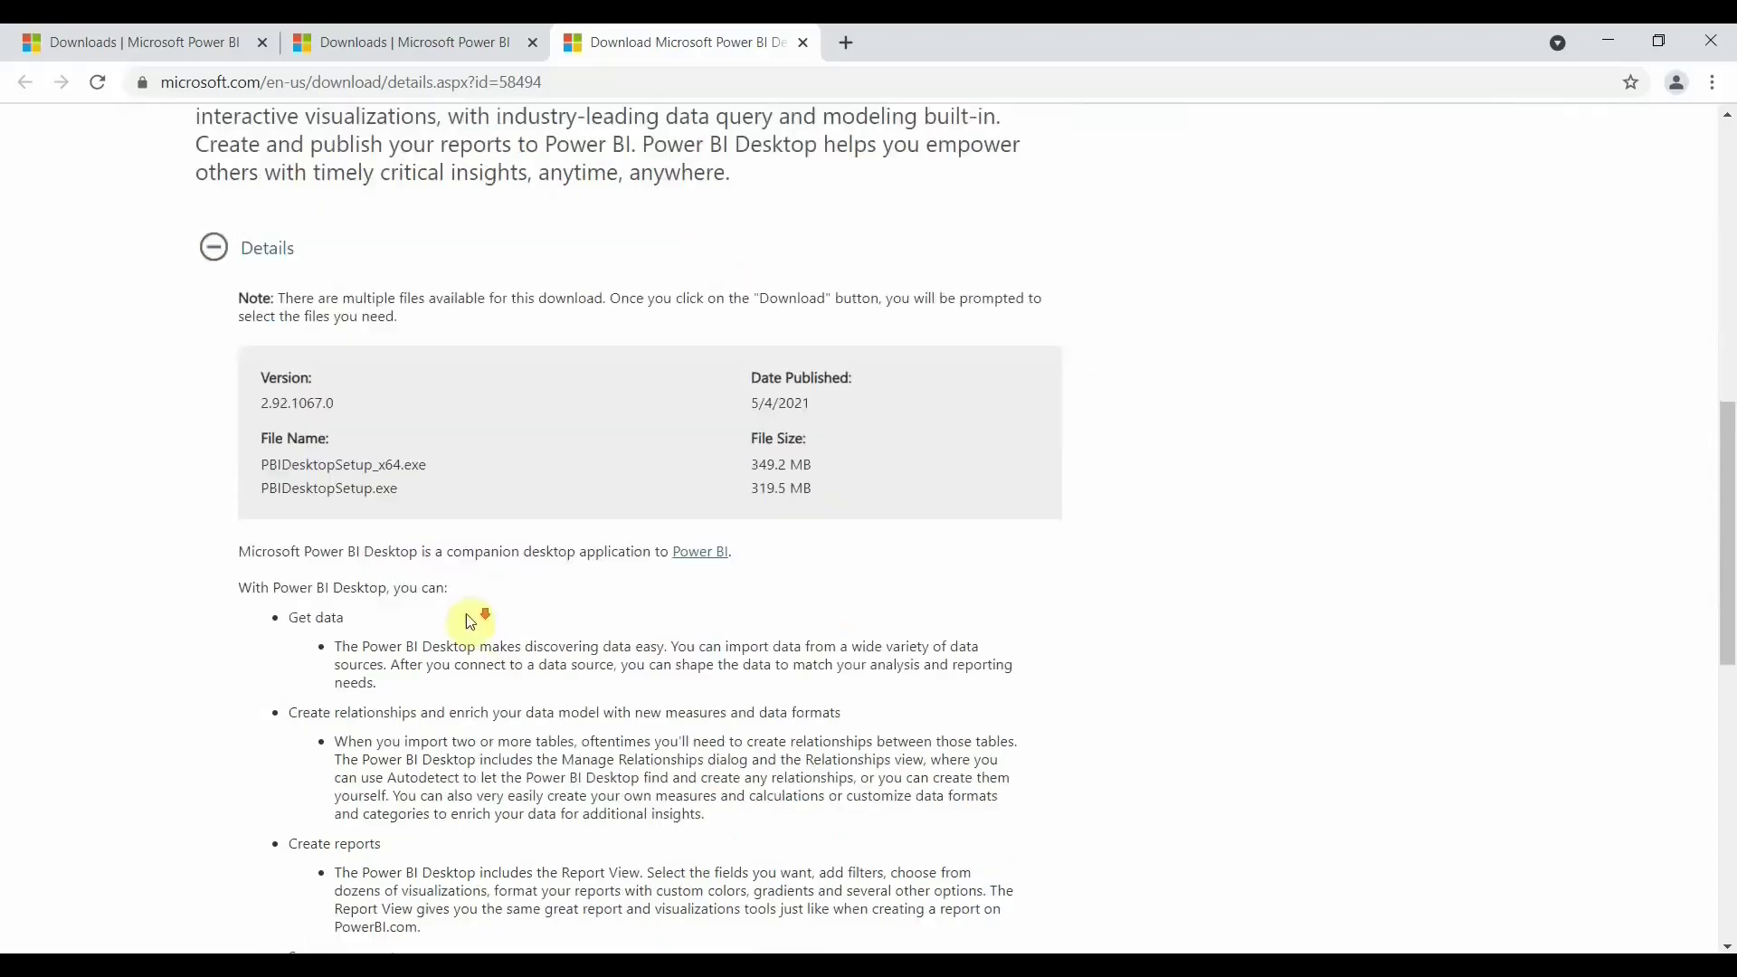
scroll(468, 623, down, 1)
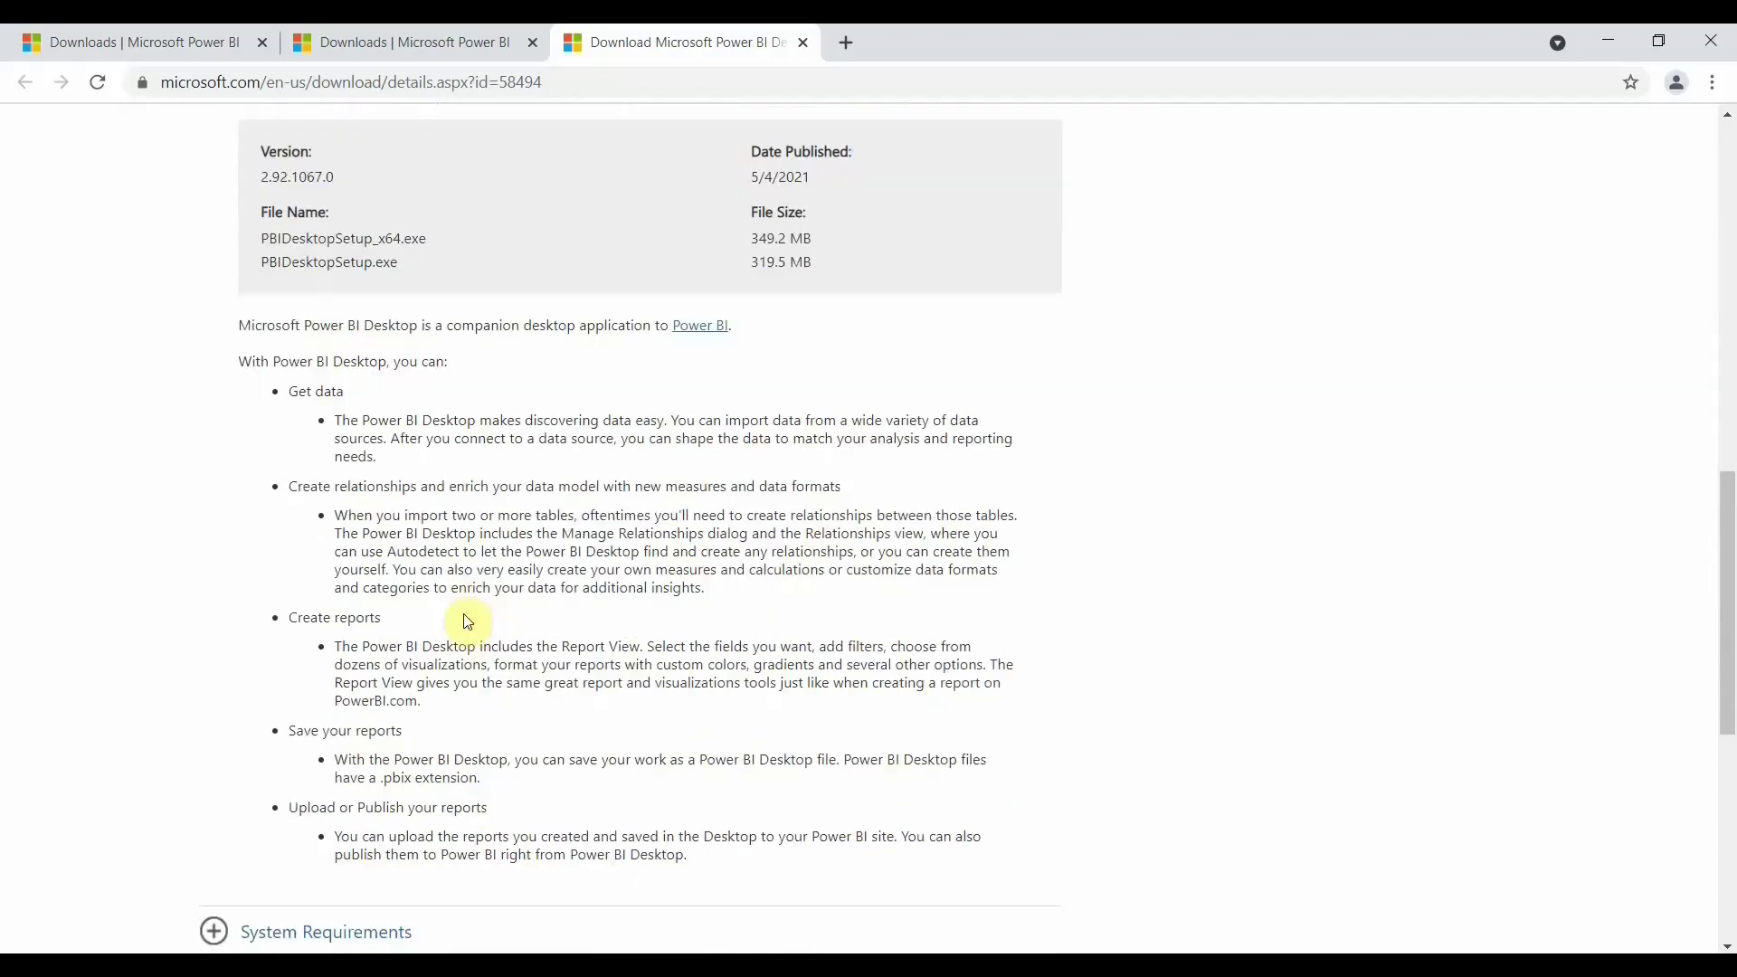
scroll(466, 616, up, 1)
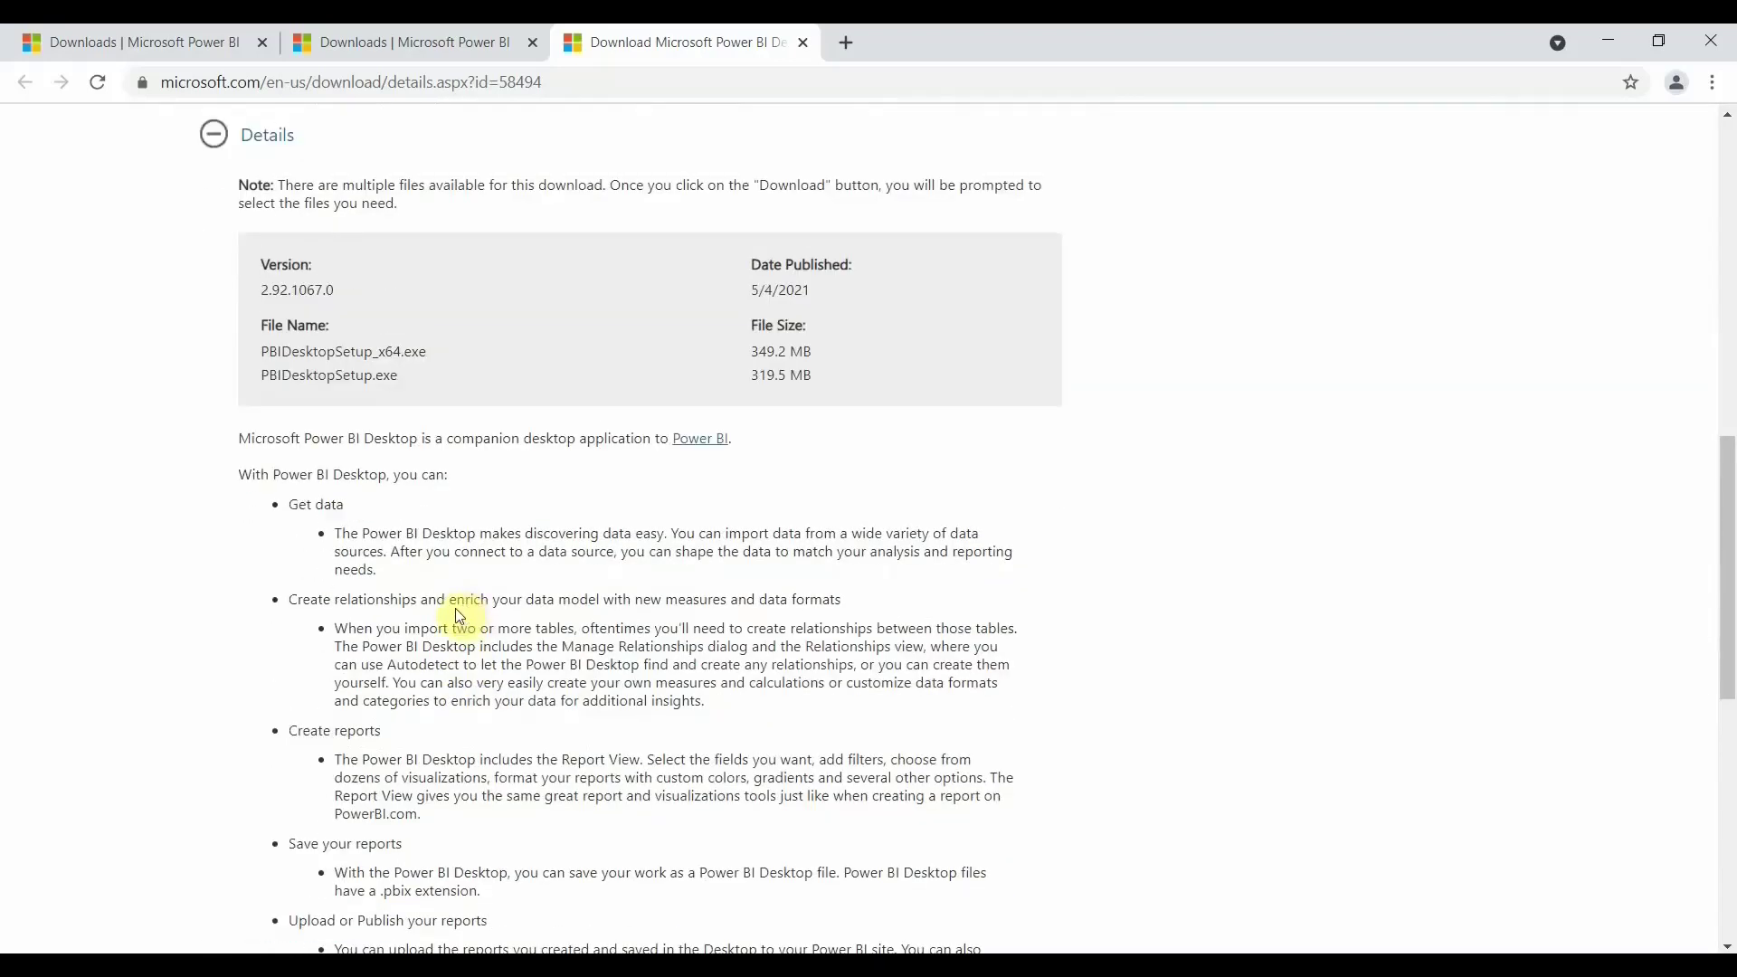
scroll(460, 615, up, 1)
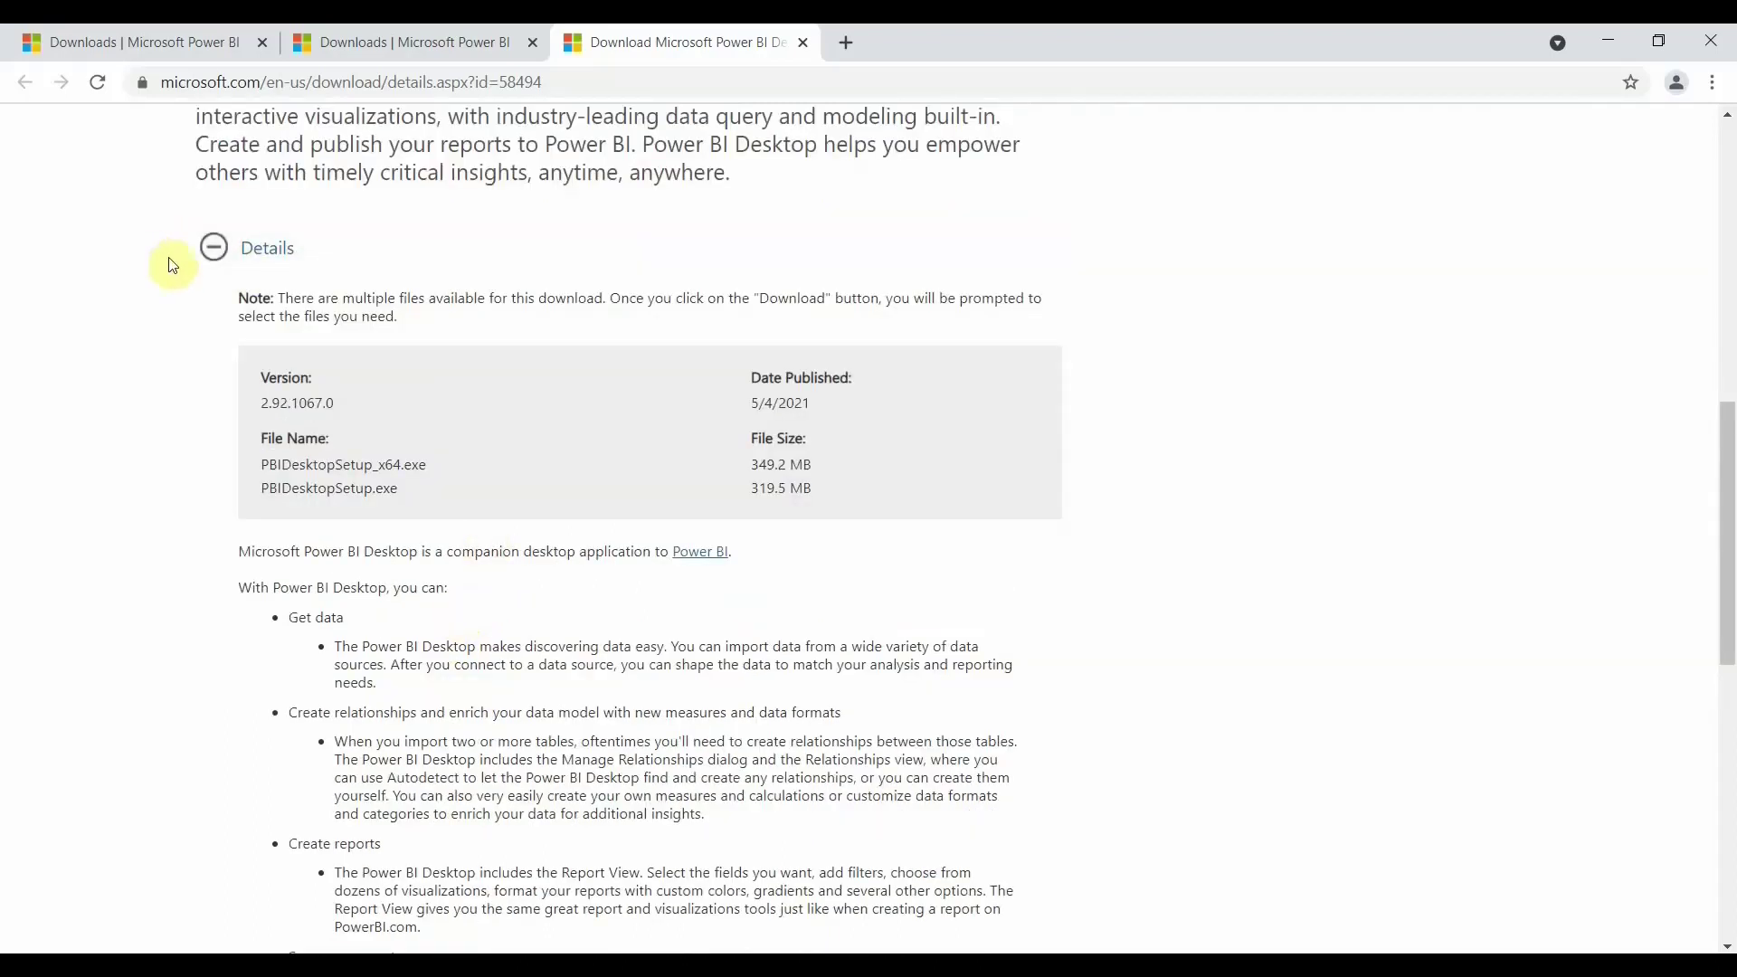
scroll(598, 705, down, 2)
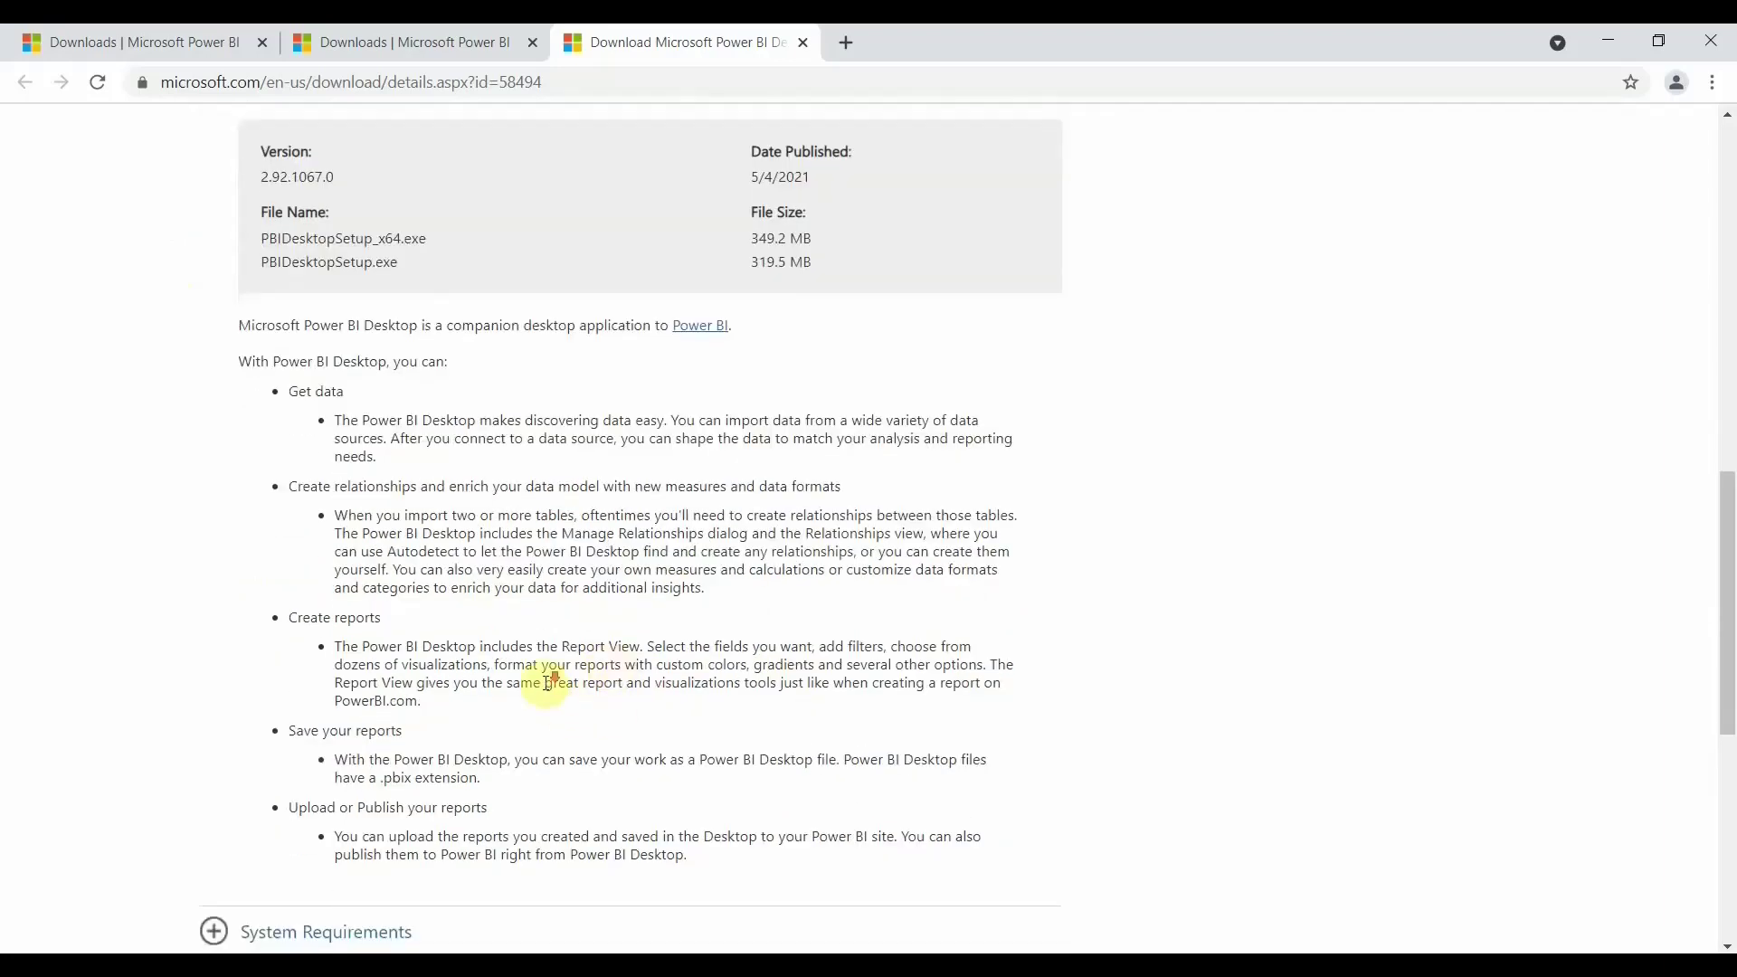
scroll(551, 688, down, 5)
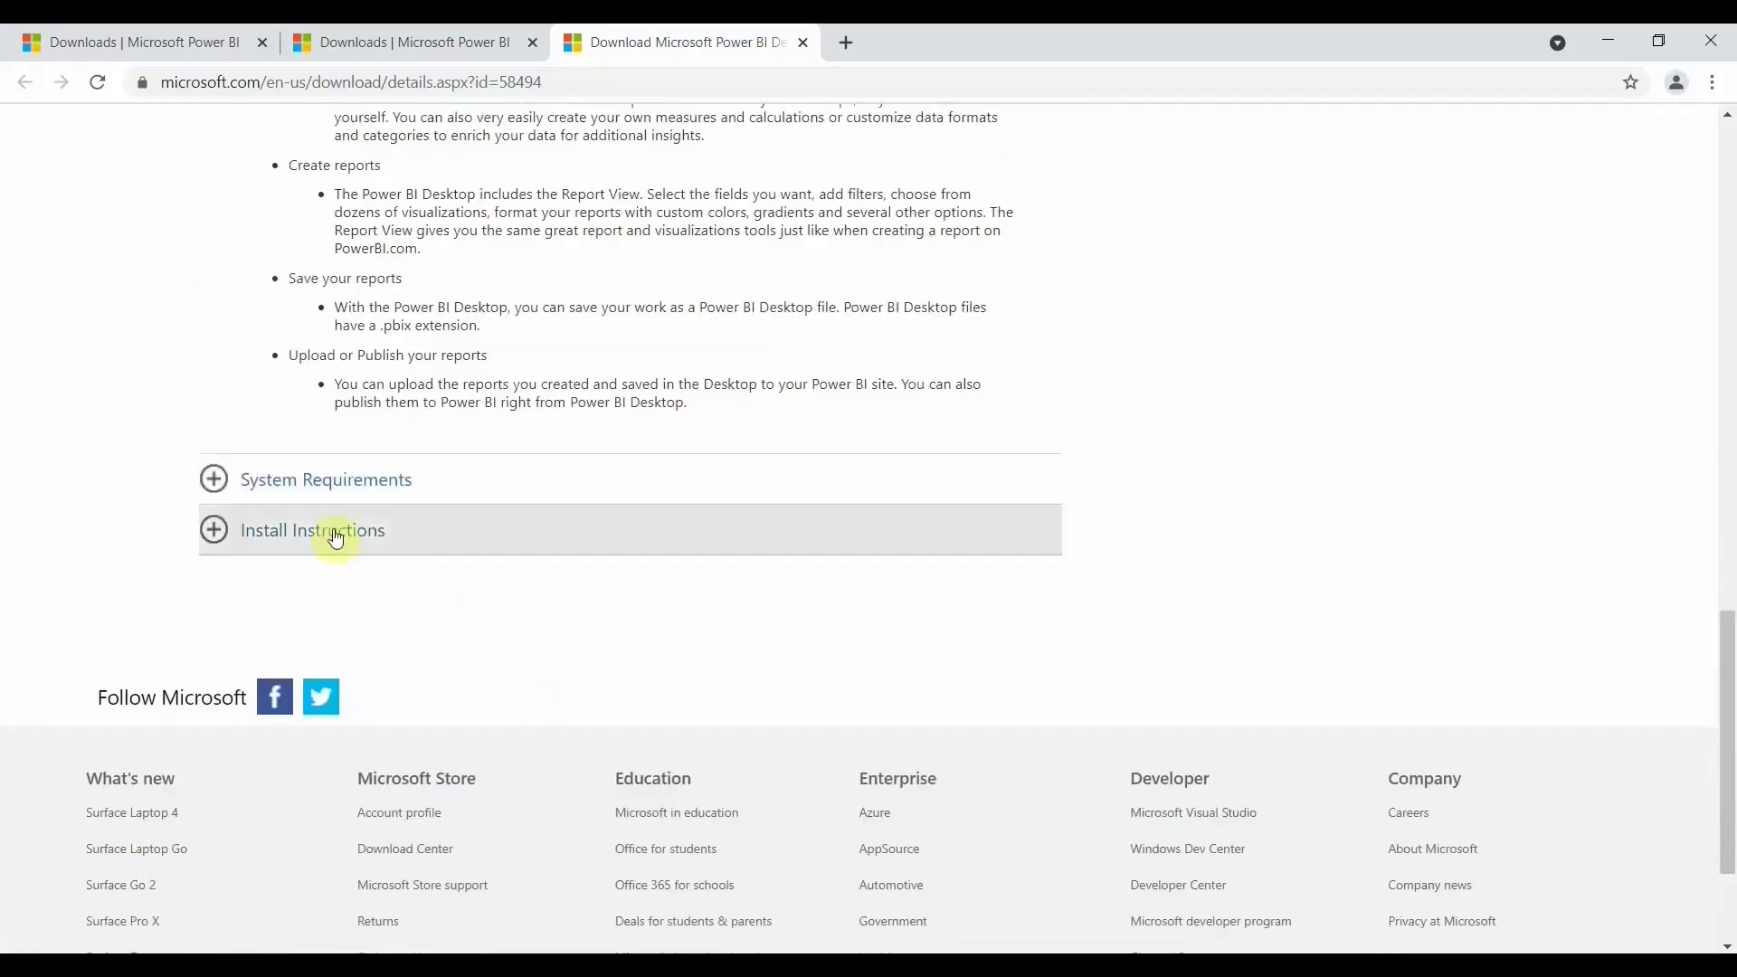
- Expand System Requirements, mark Windows 10 as supported, and expand Install Instructions
click(324, 487)
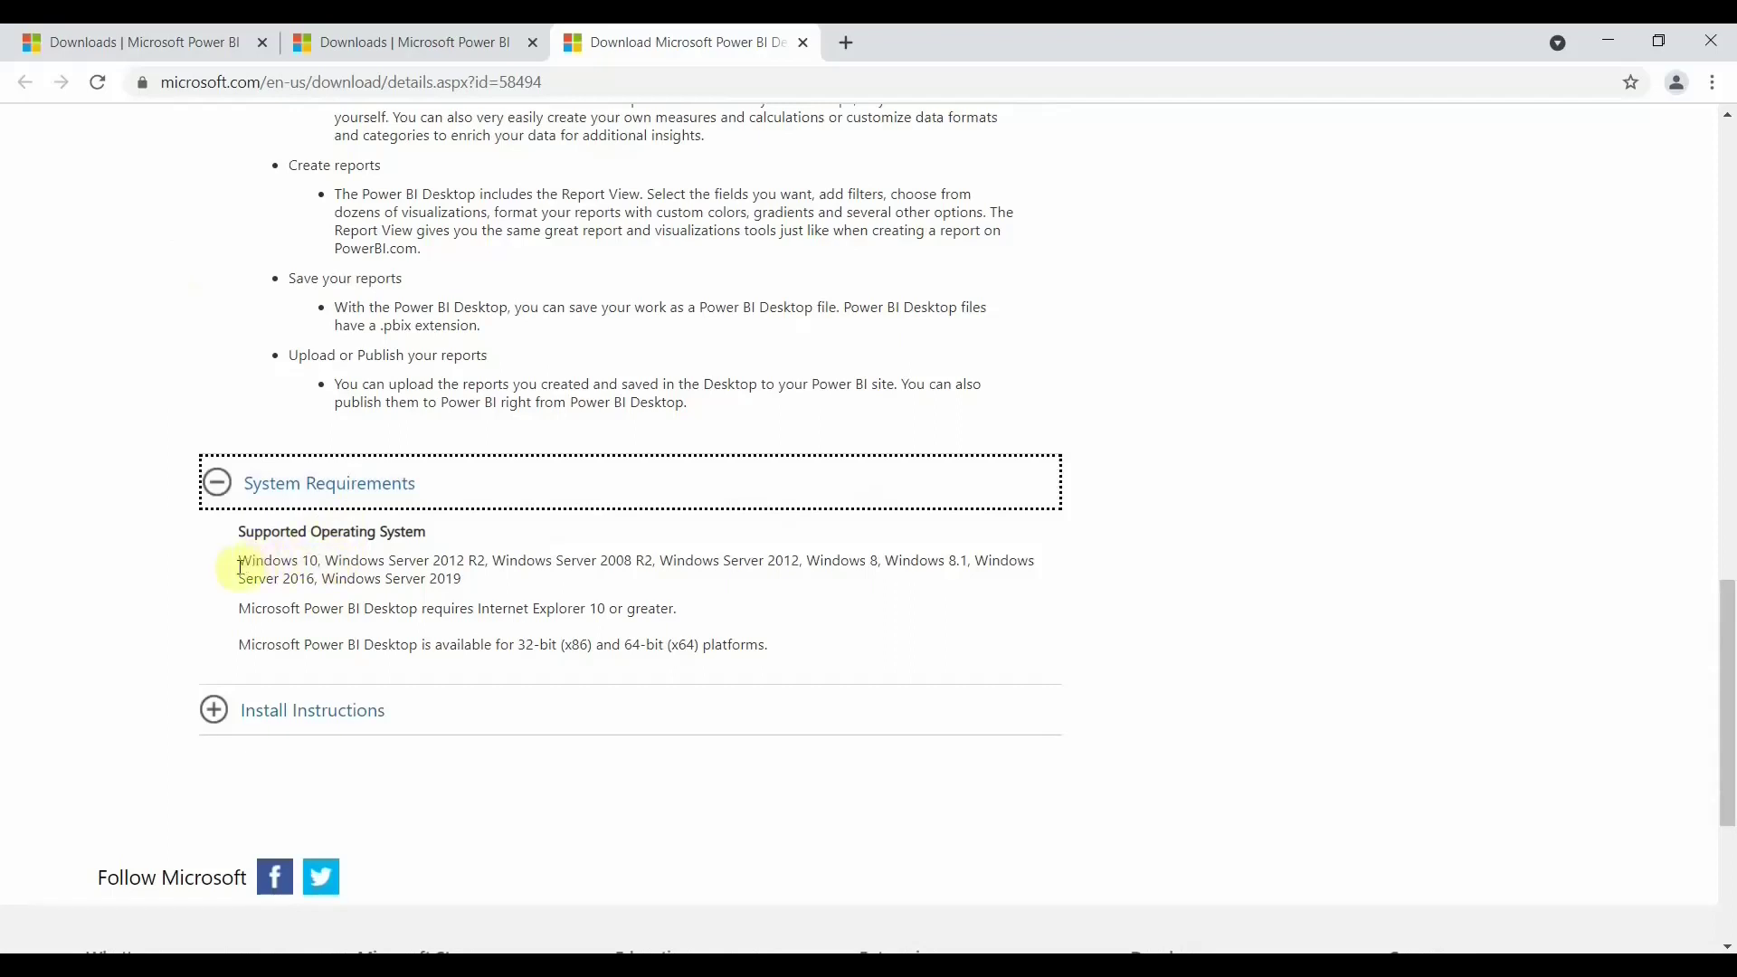
drag(241, 561, 317, 555)
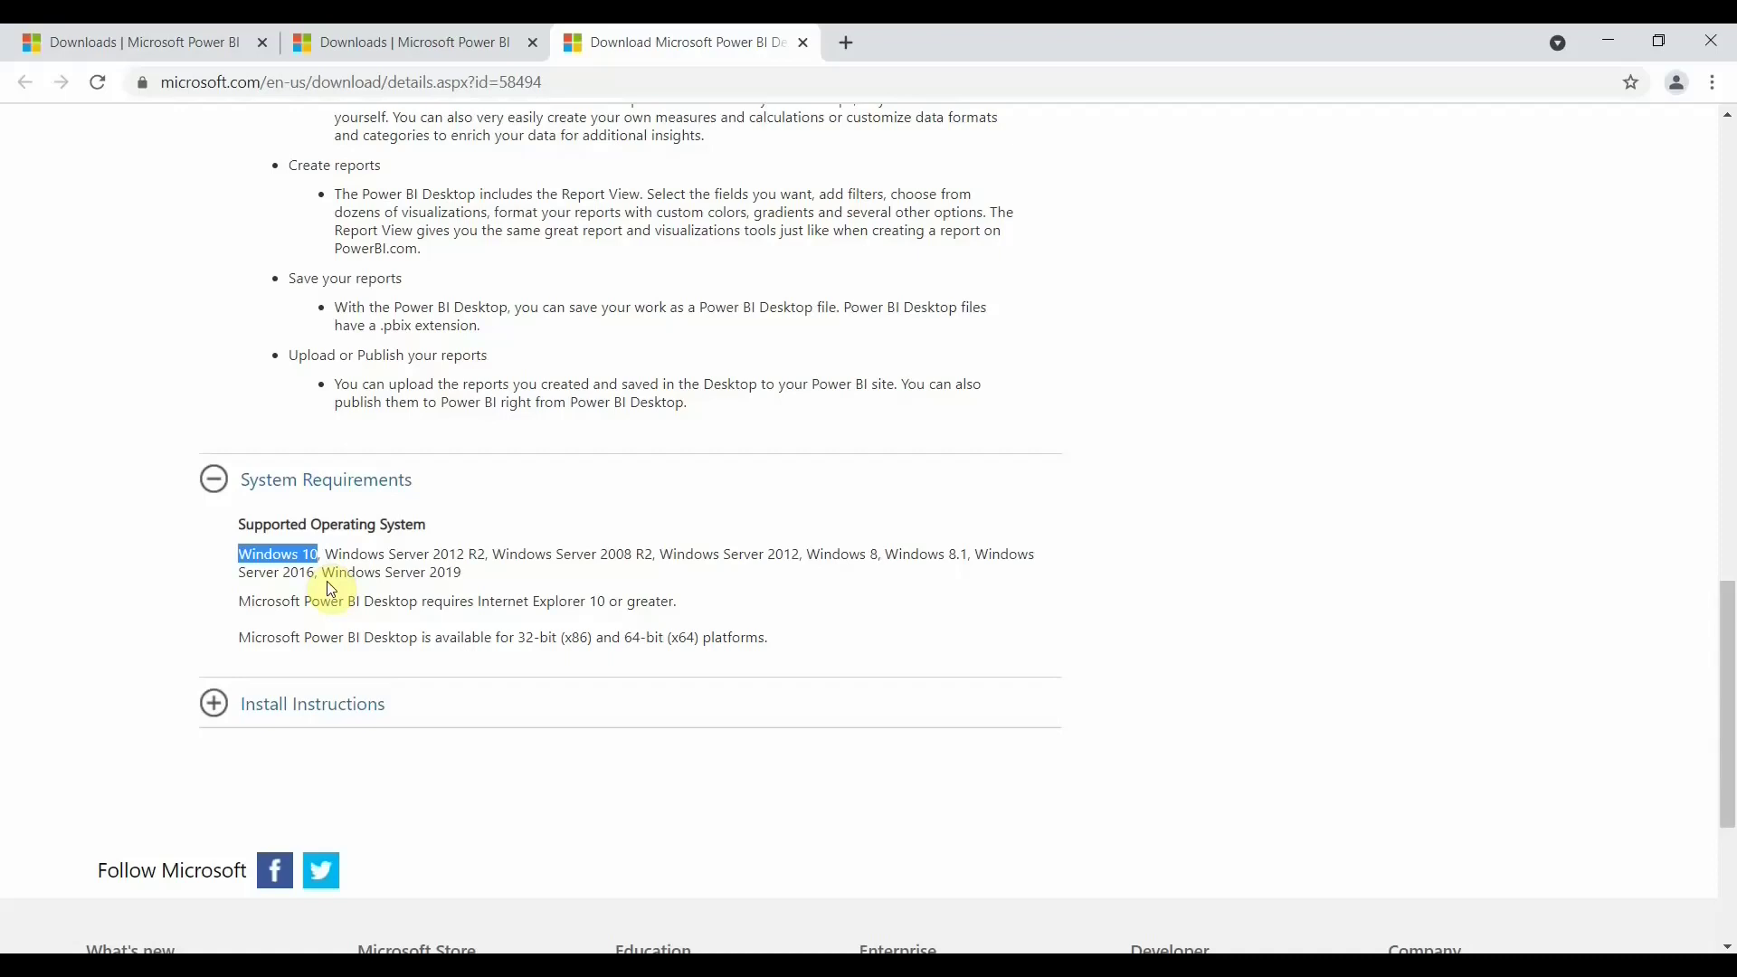
click(236, 703)
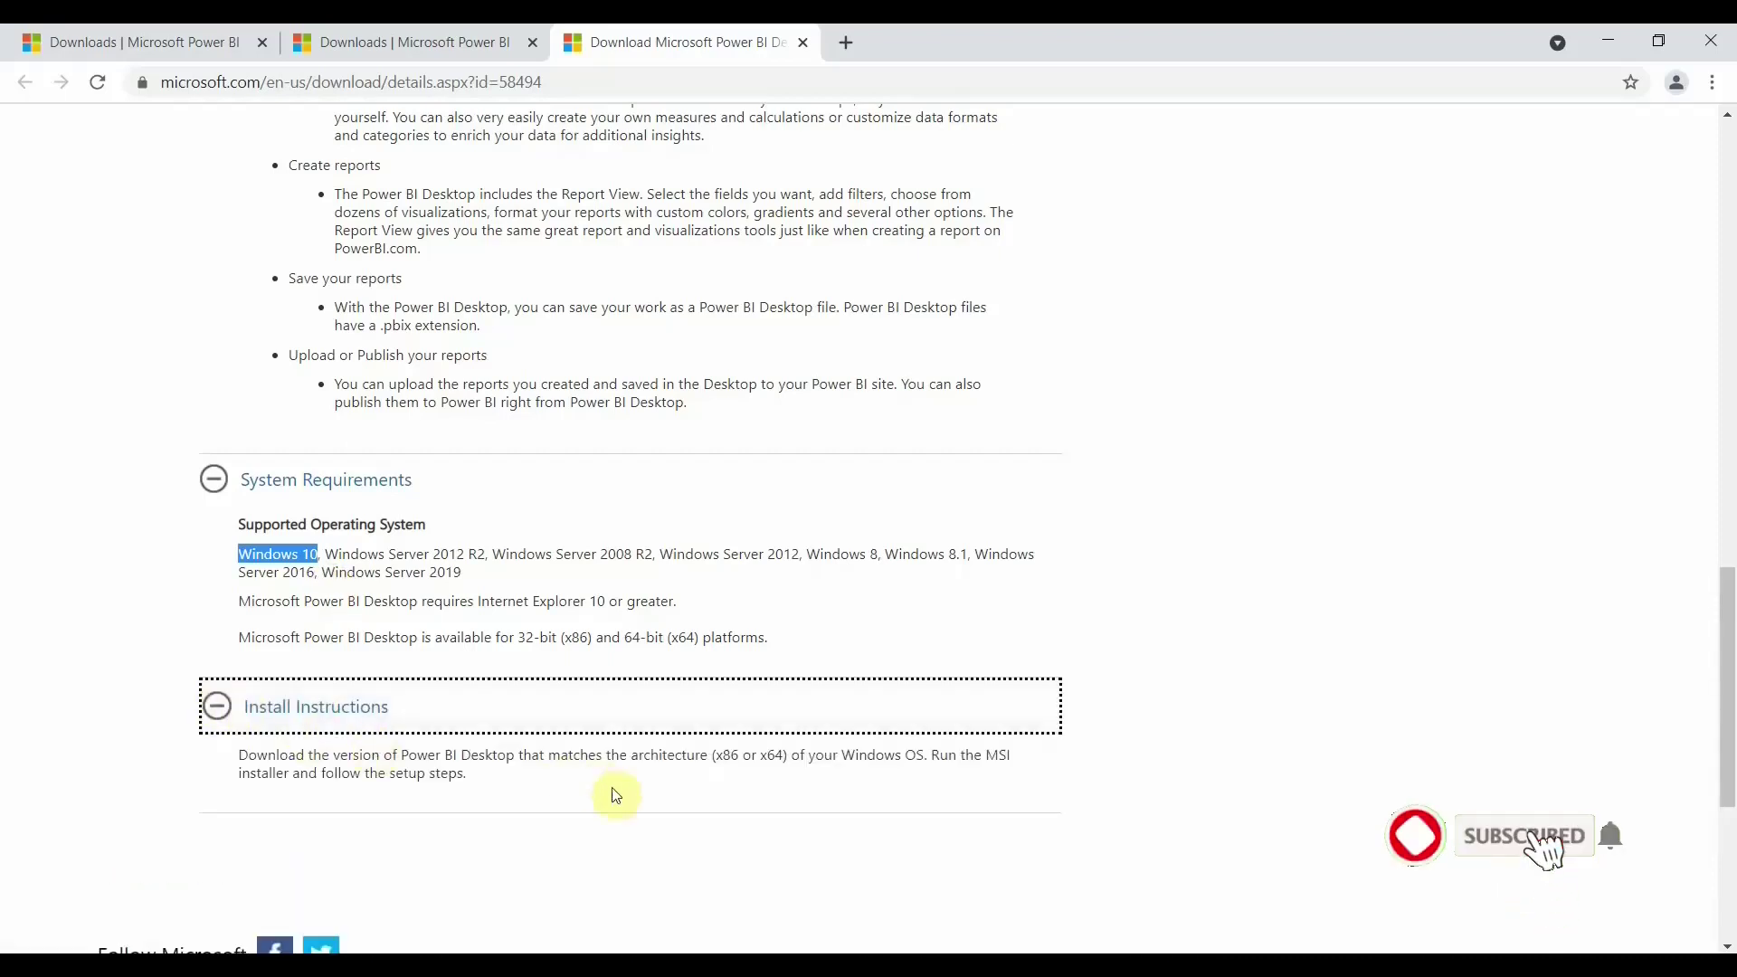
scroll(615, 795, up, 6)
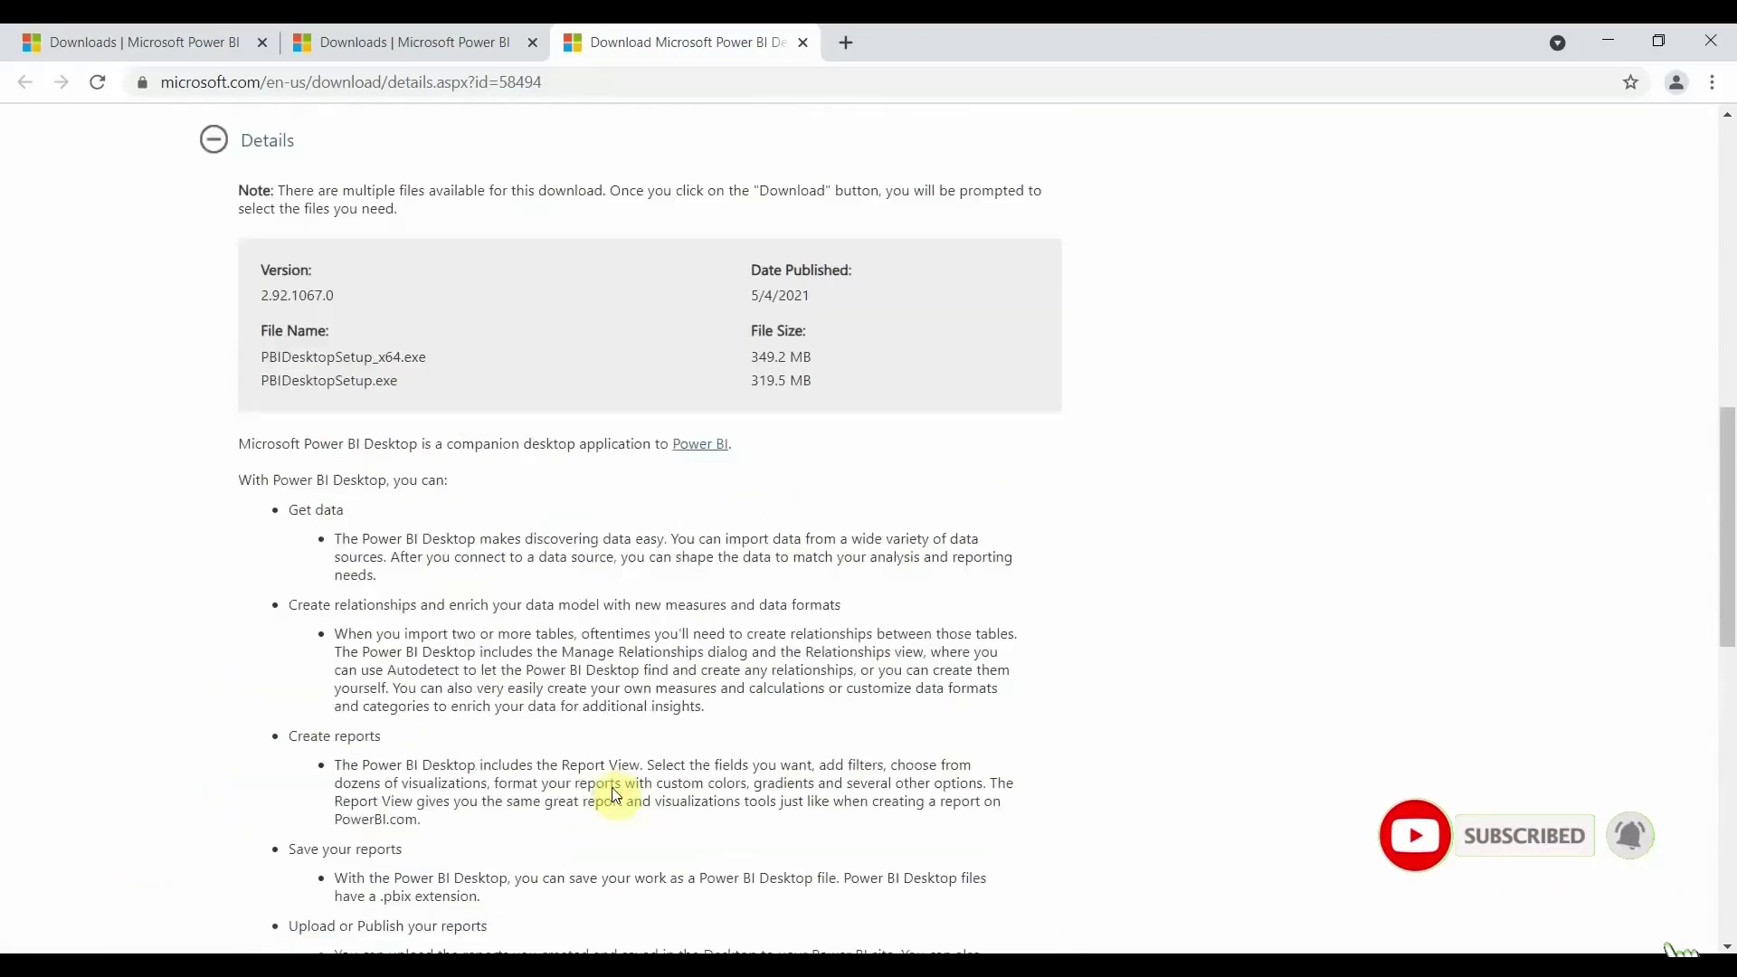
scroll(615, 795, up, 7)
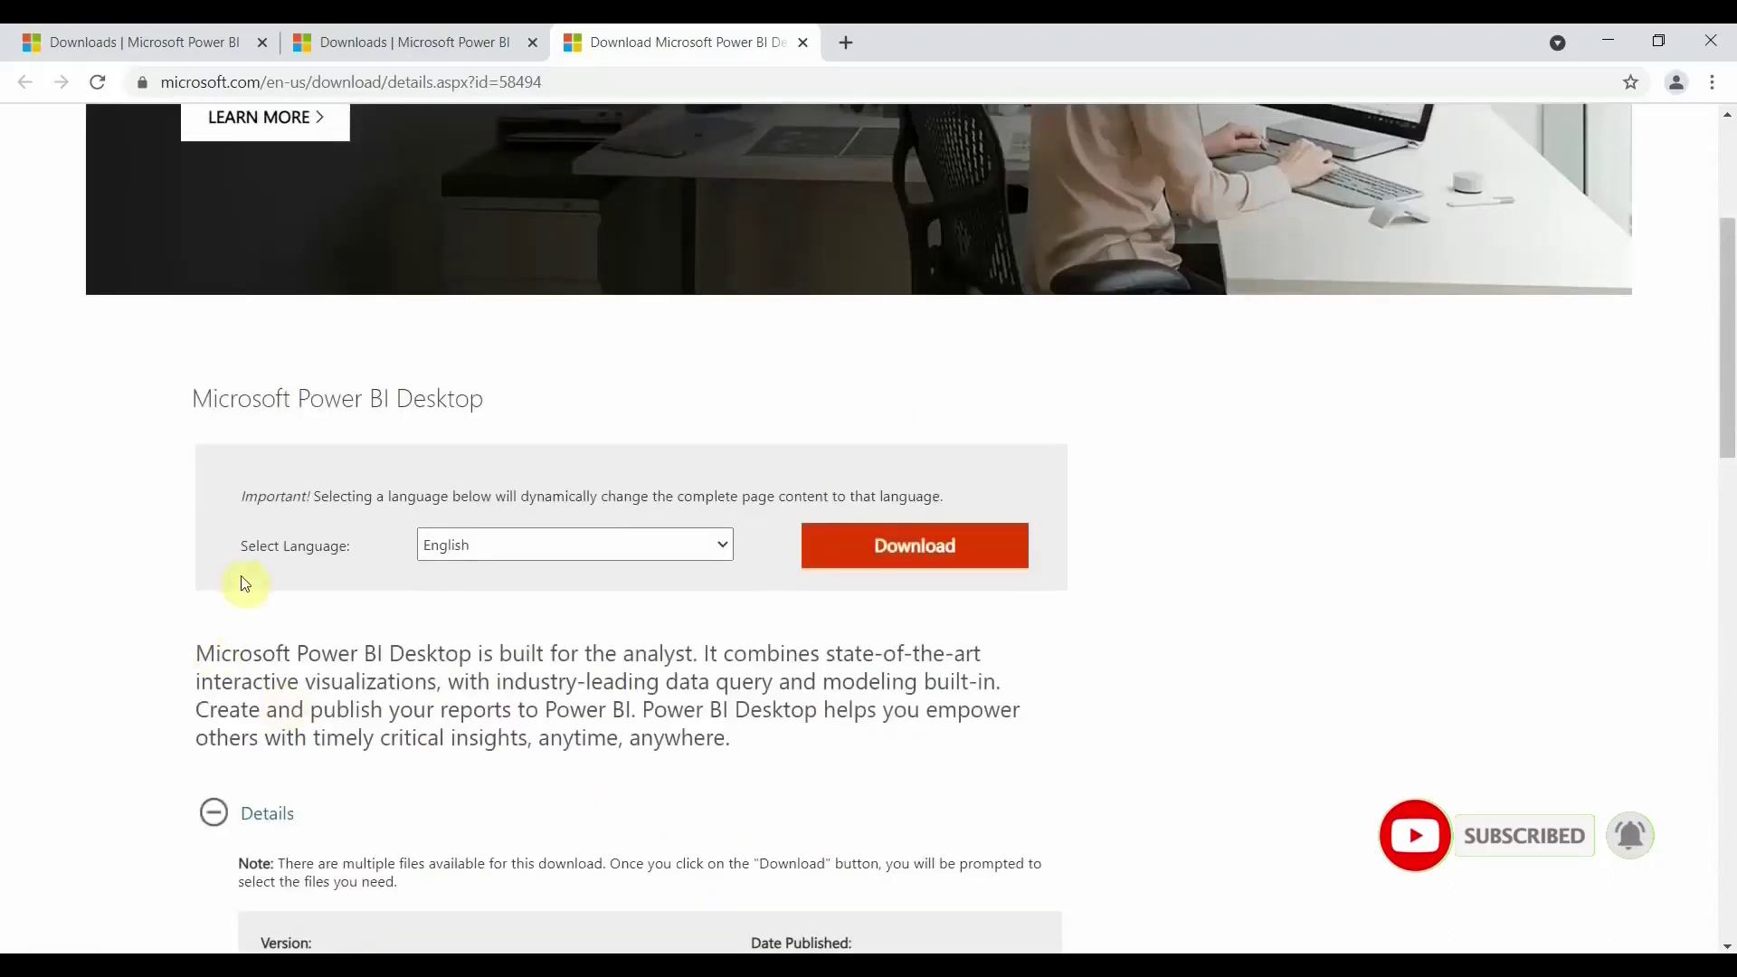
- Keep English as the language and request the Power BI Desktop download
click(469, 551)
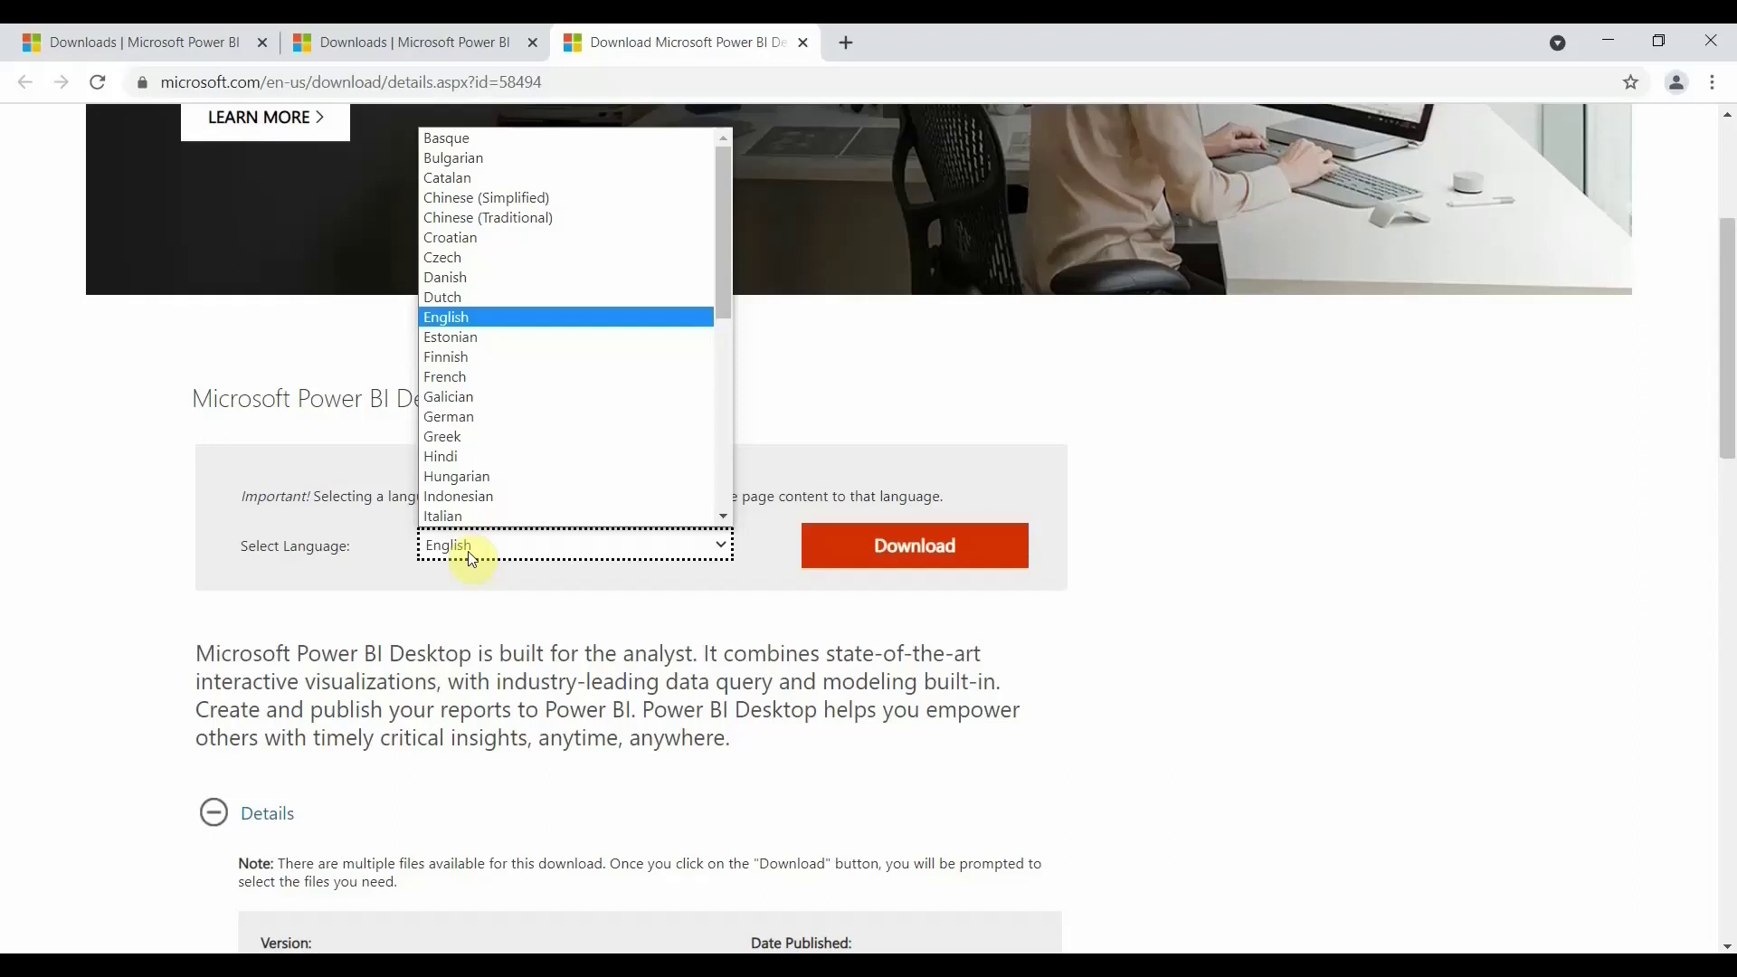
click(472, 558)
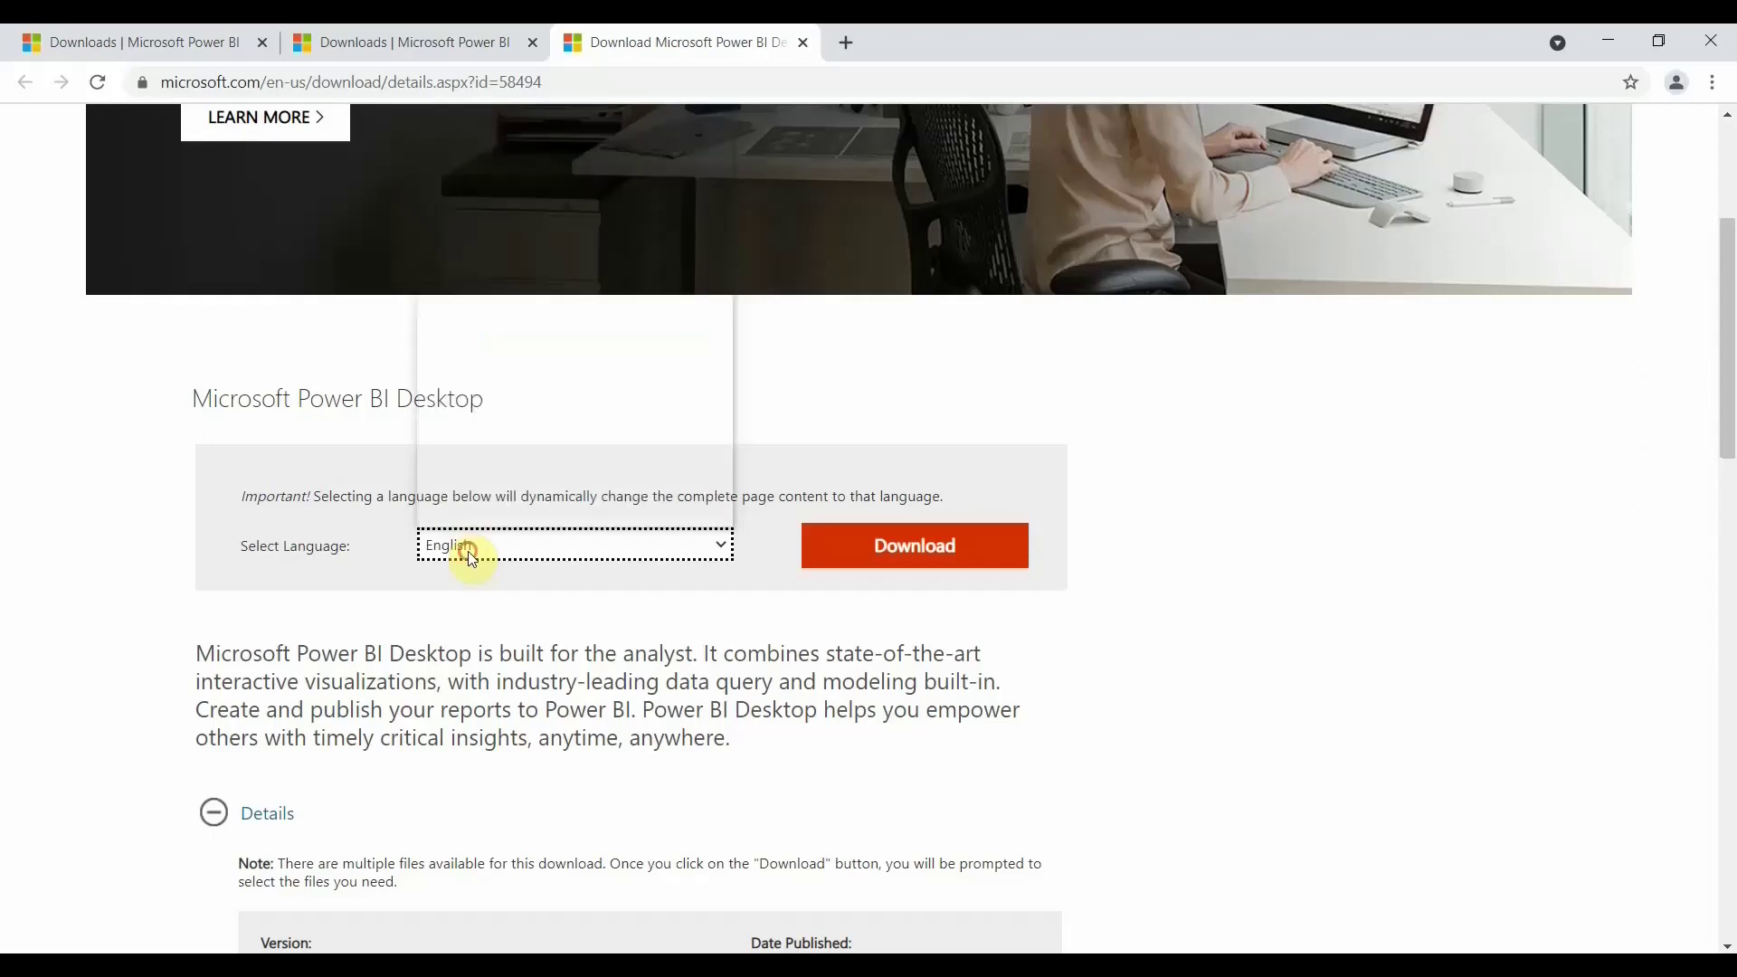
click(860, 548)
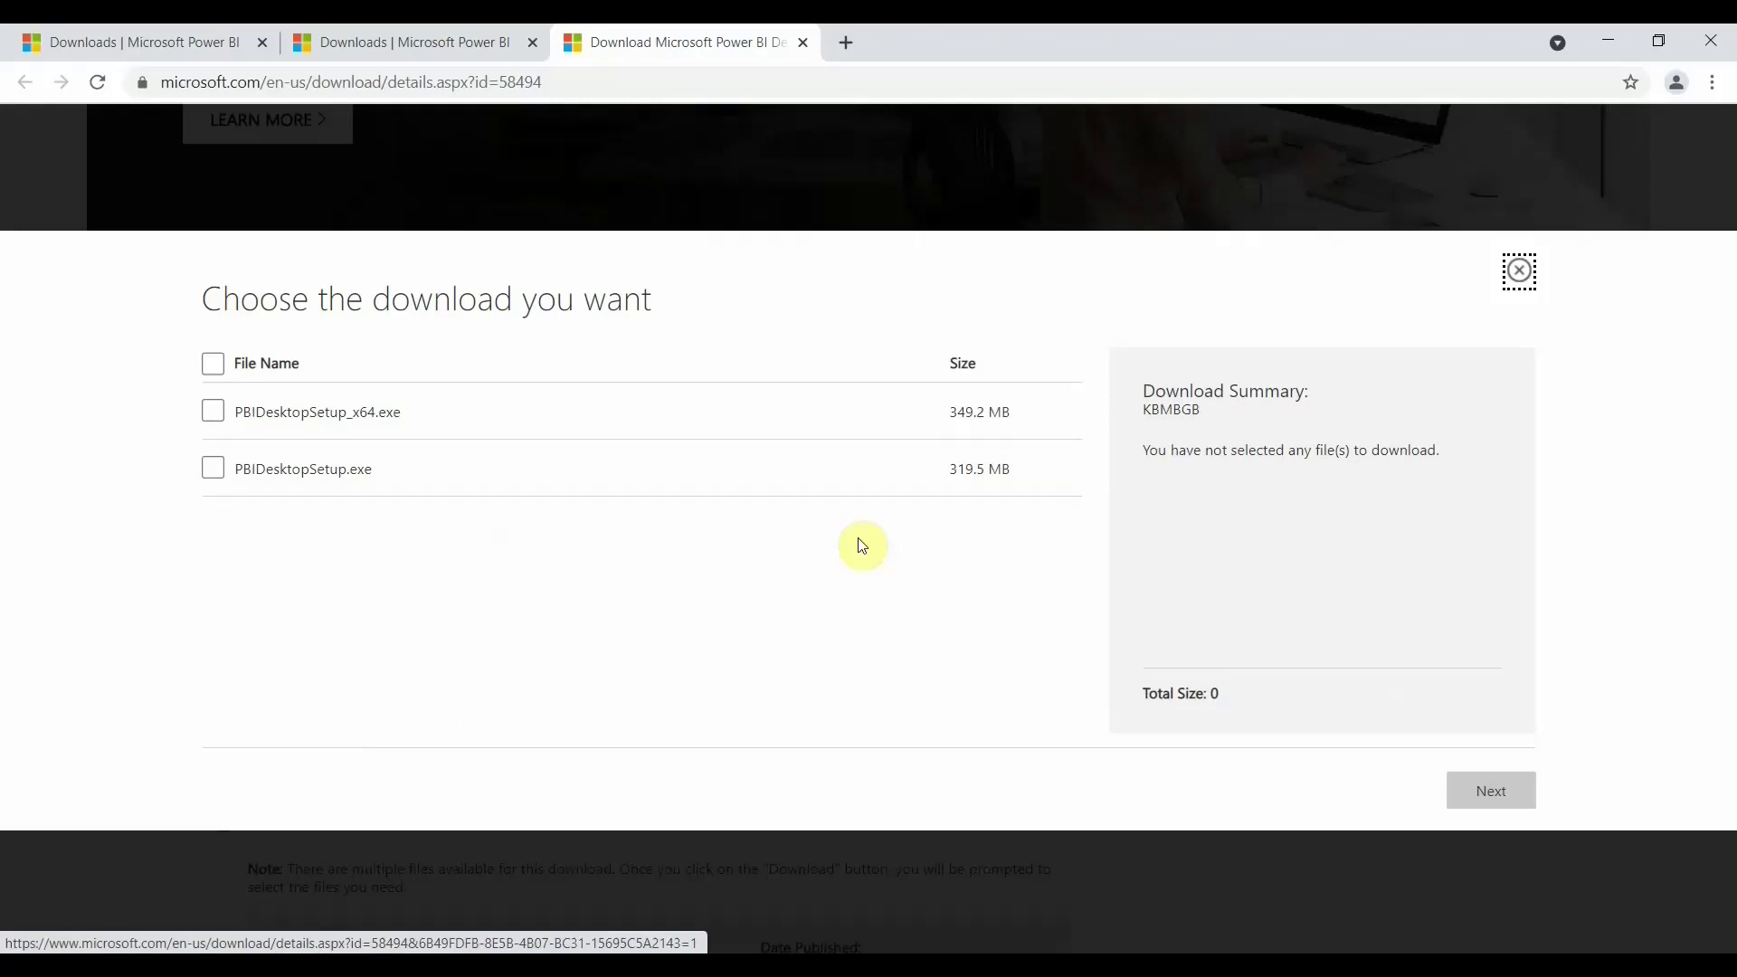
- Select the 64-bit PBIDesktopSetup_x64.exe installer and proceed to download it
click(221, 424)
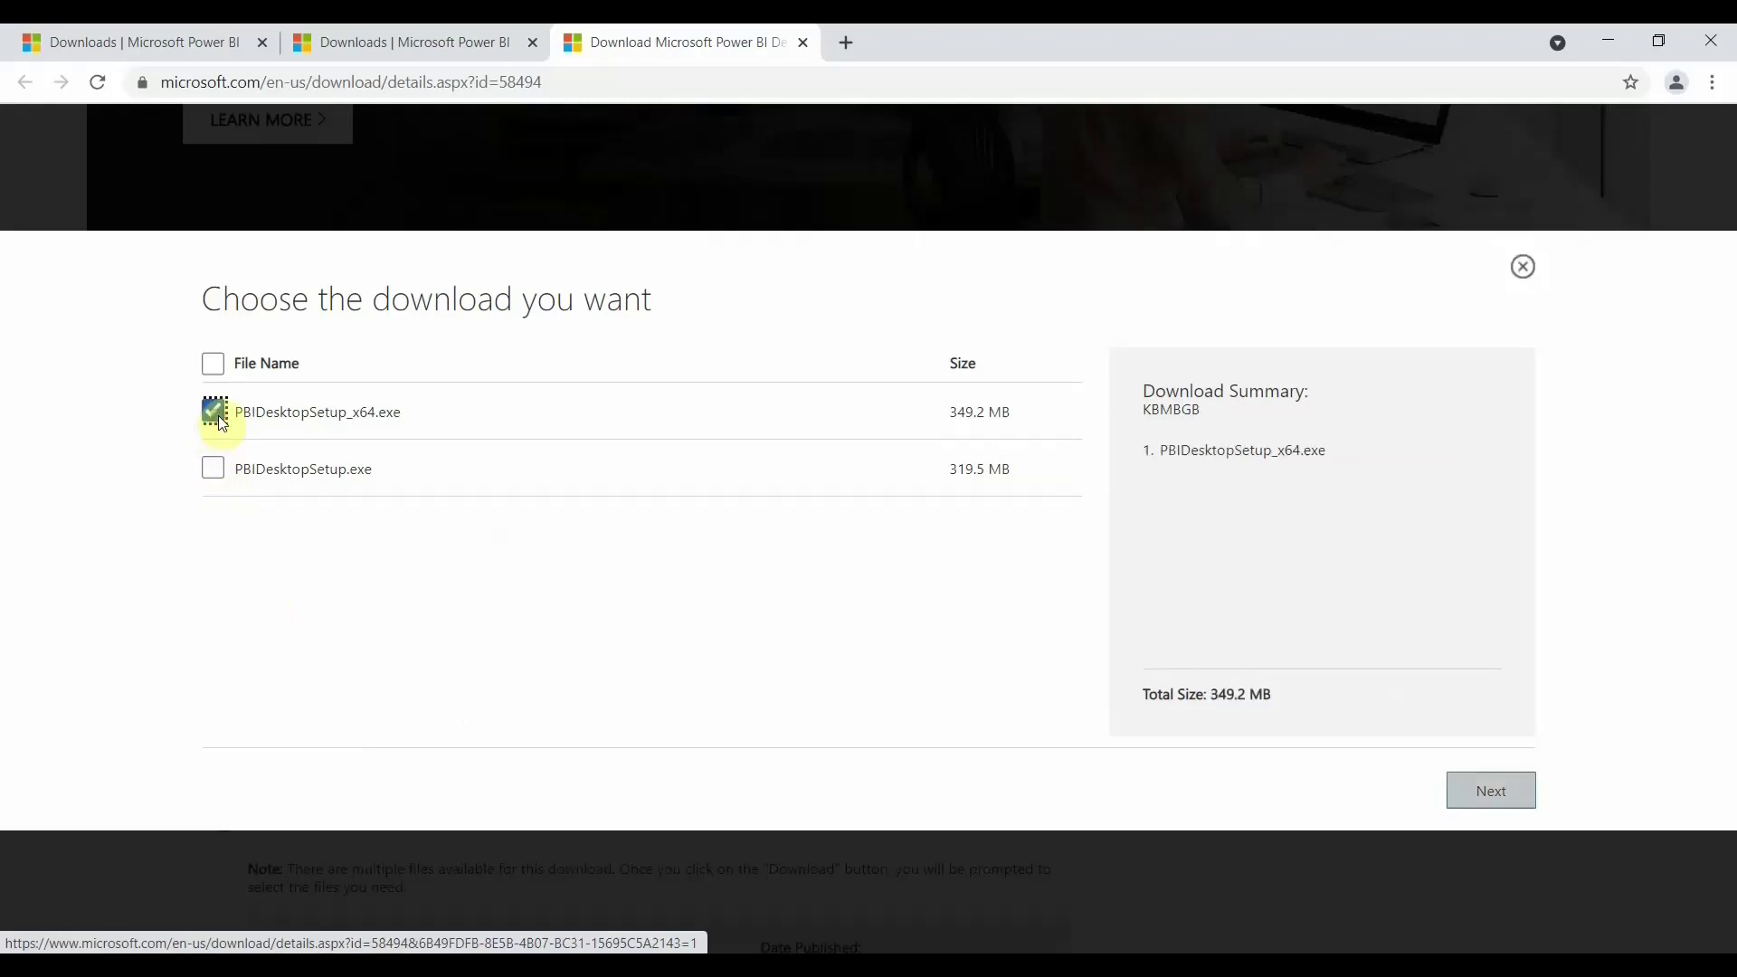
click(1473, 800)
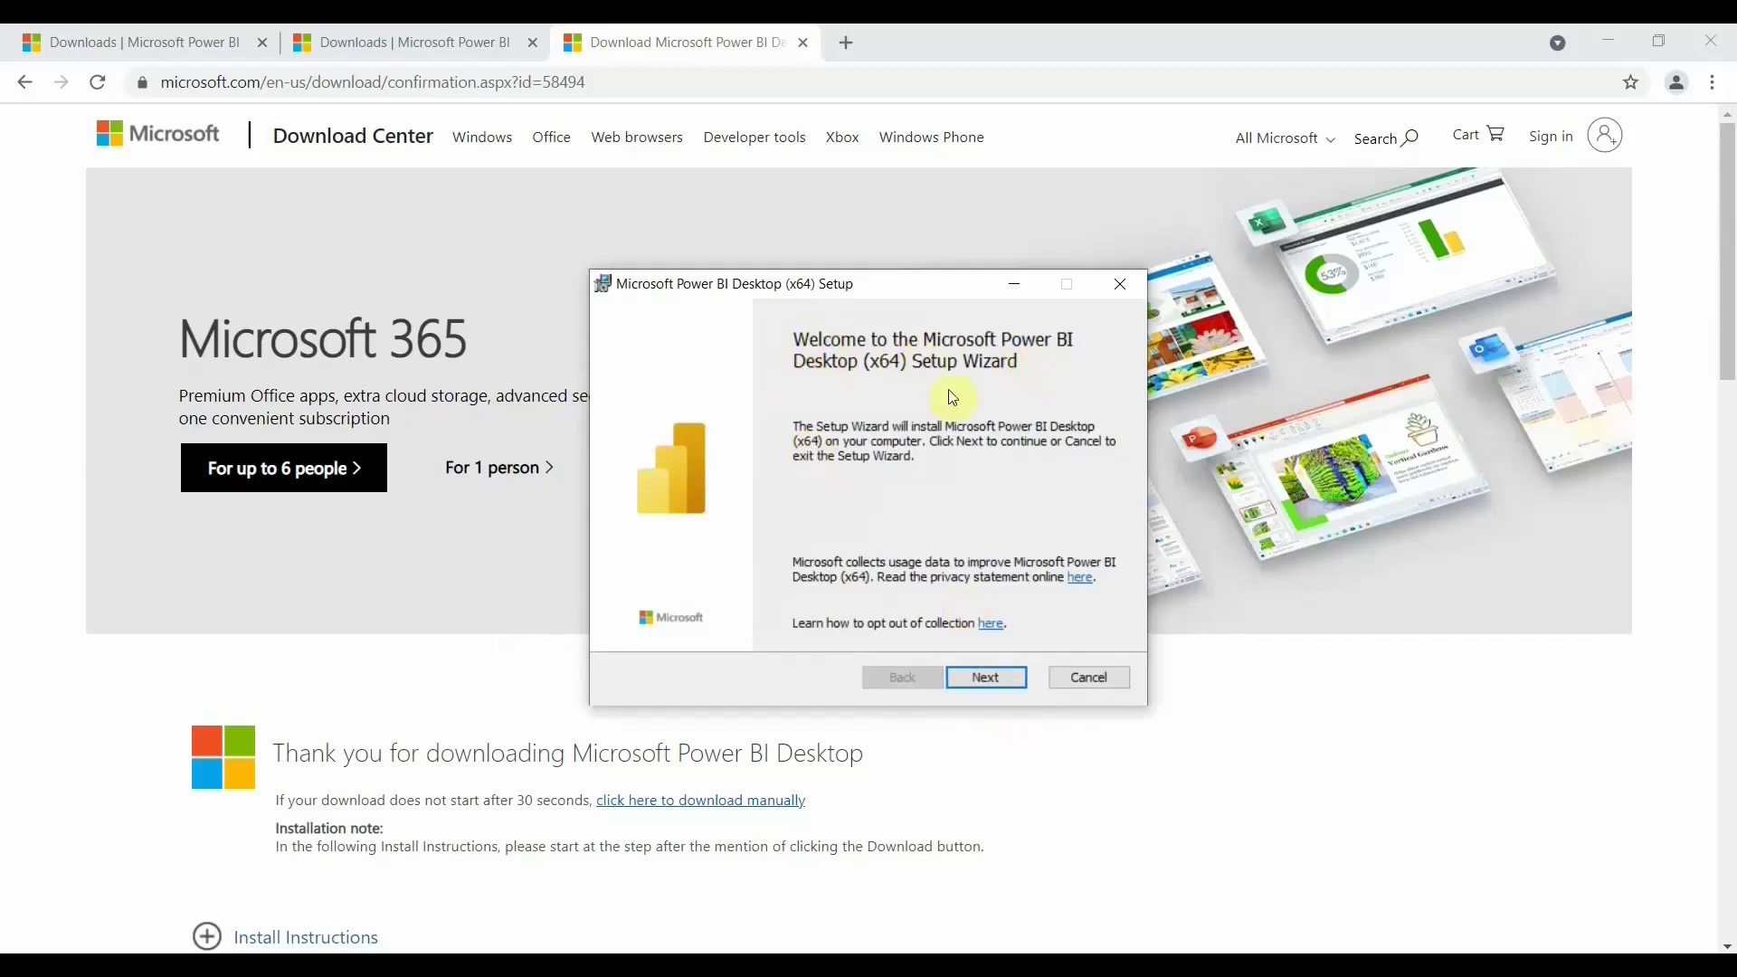
- Accept the license, keep the default folder, skip the desktop shortcut, install, and finish
click(961, 680)
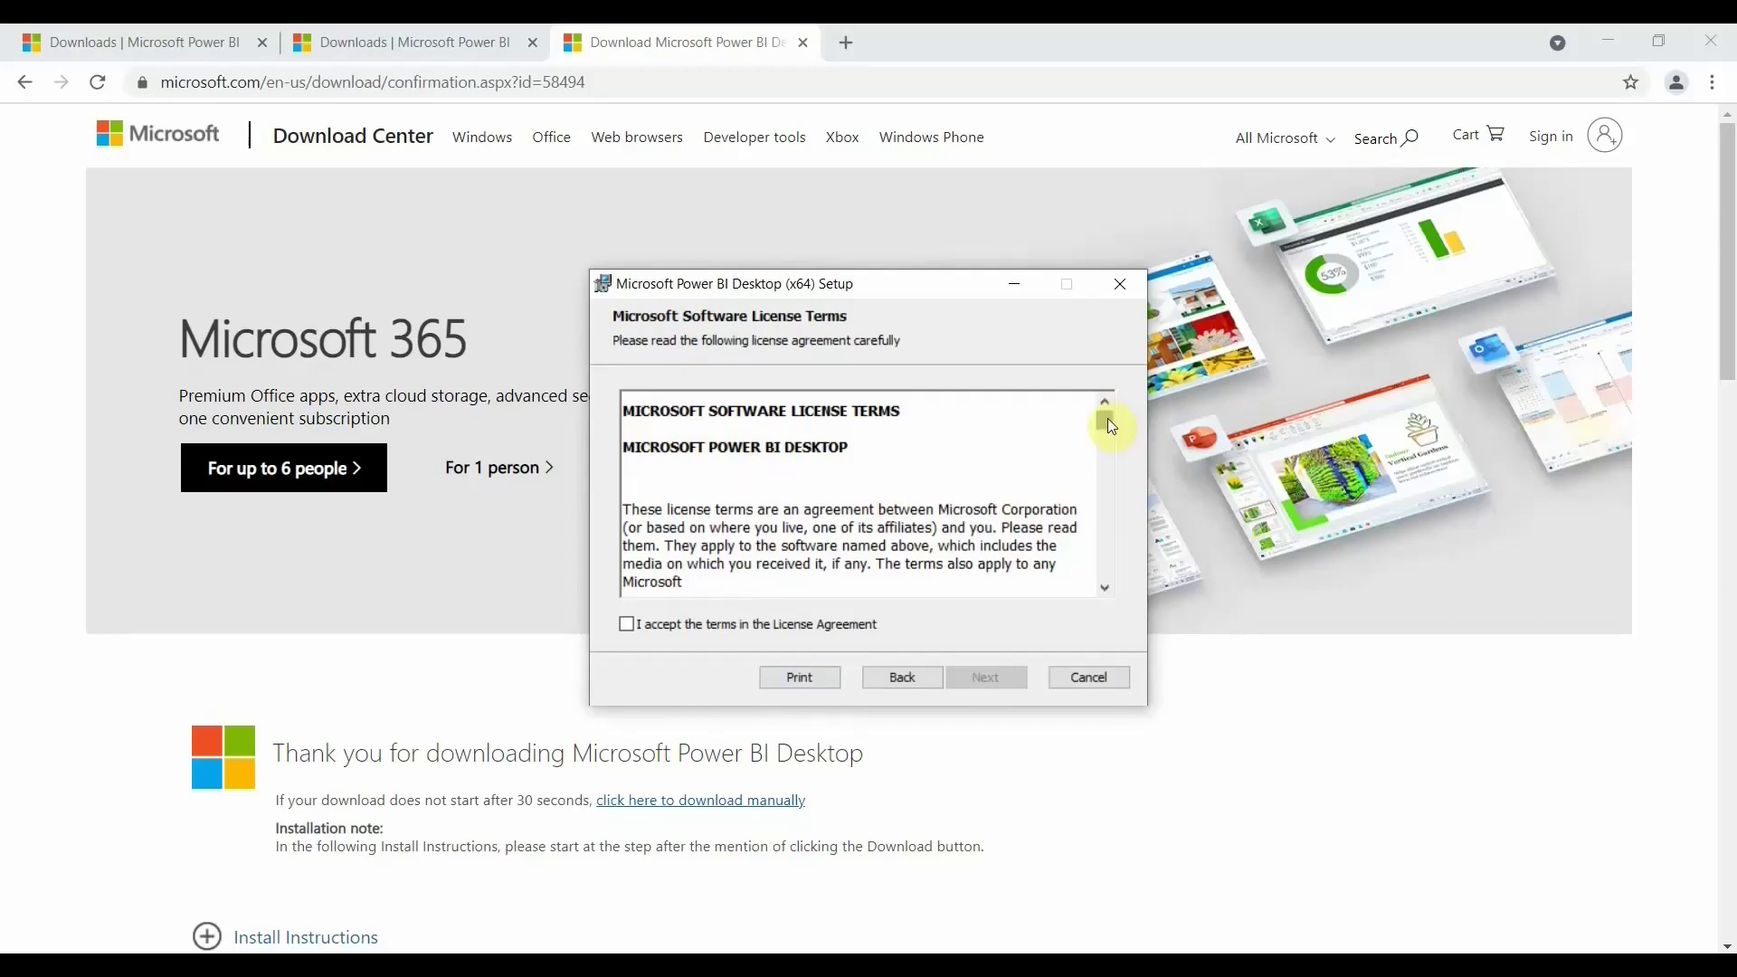
drag(1108, 418, 1123, 589)
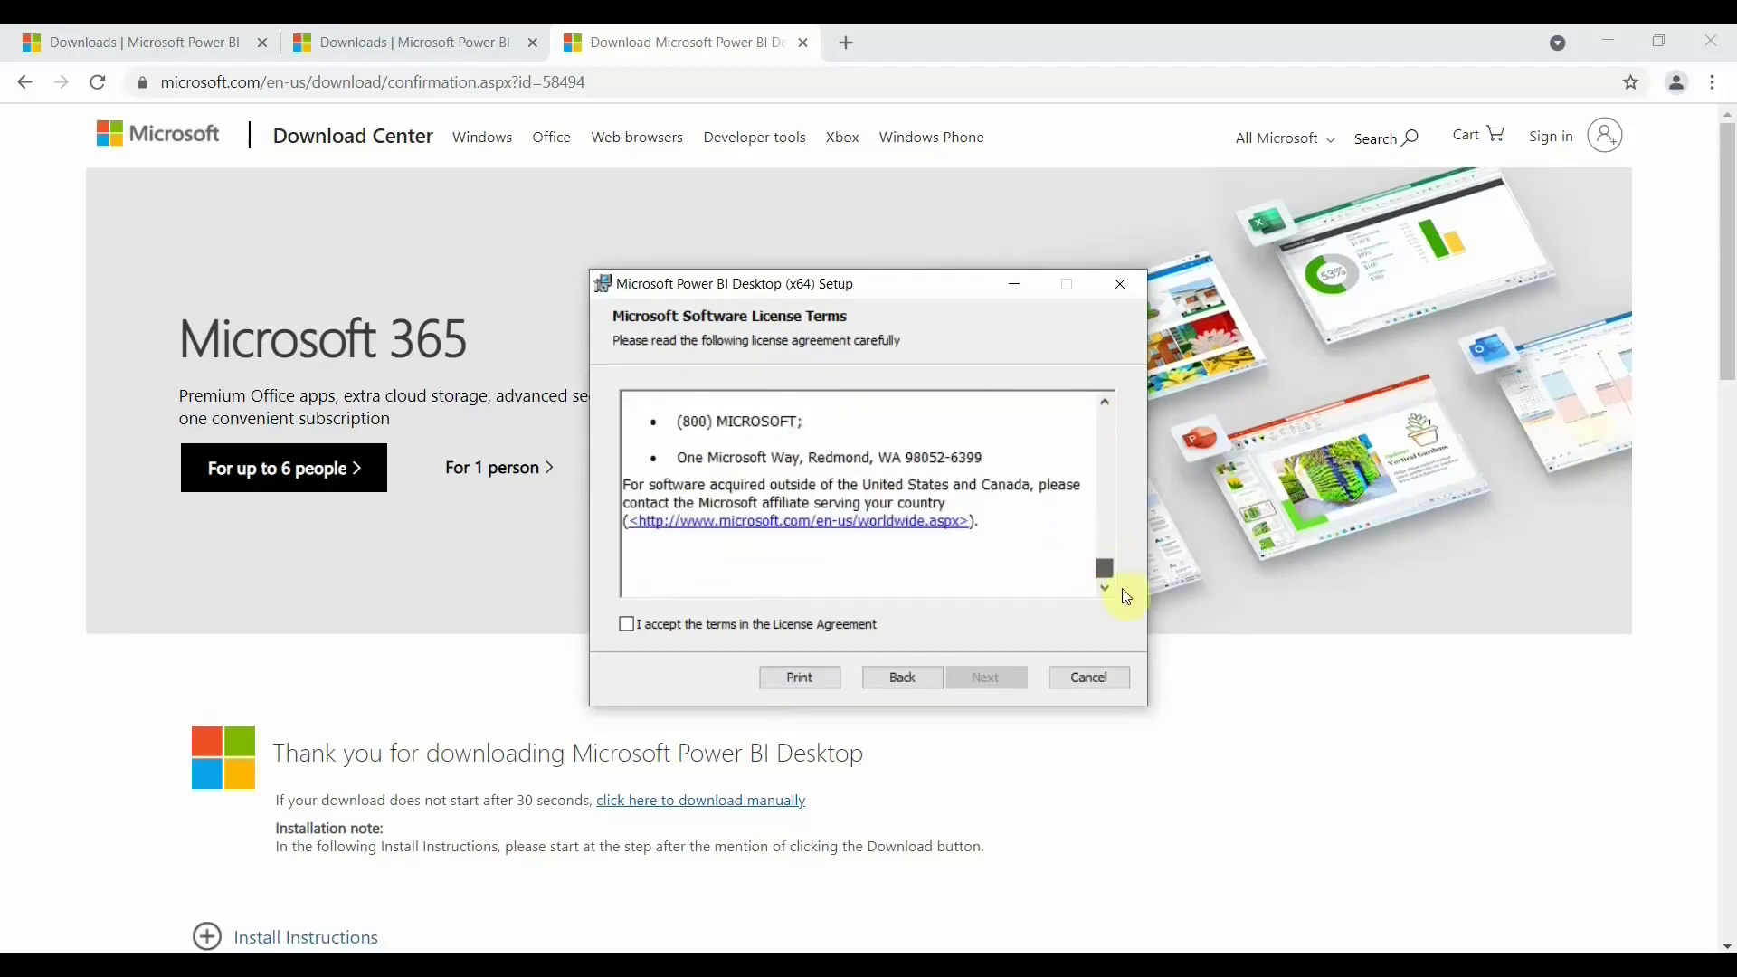
click(641, 634)
click(984, 681)
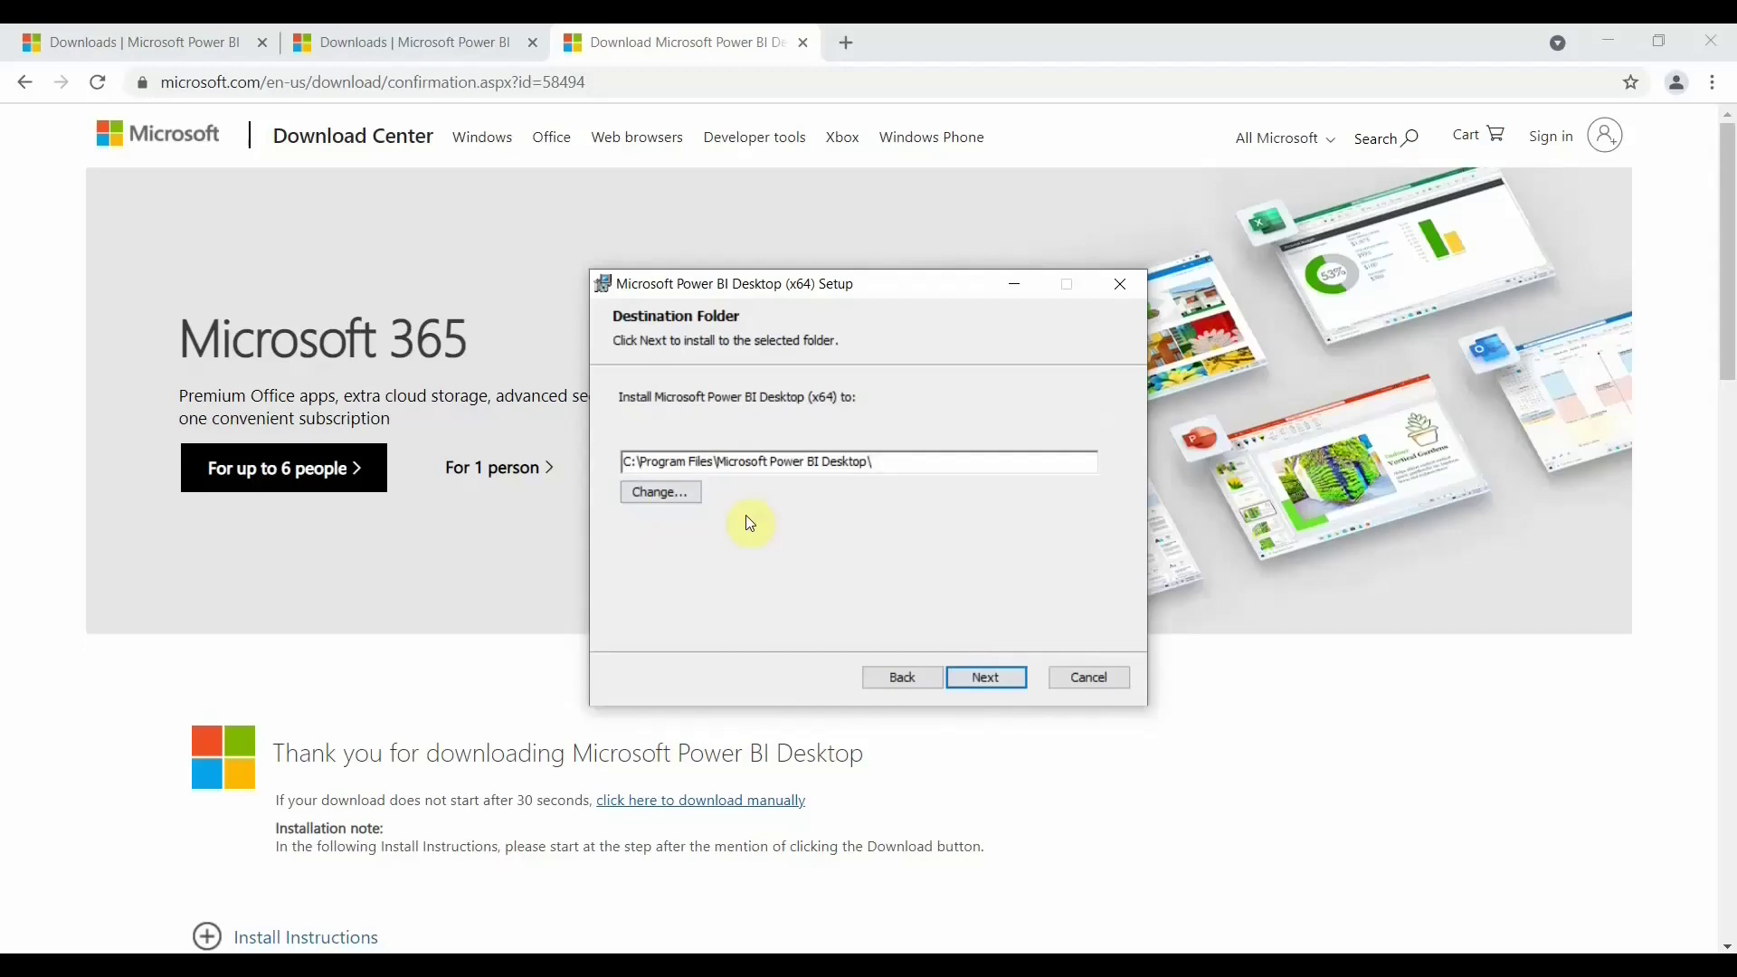
click(987, 677)
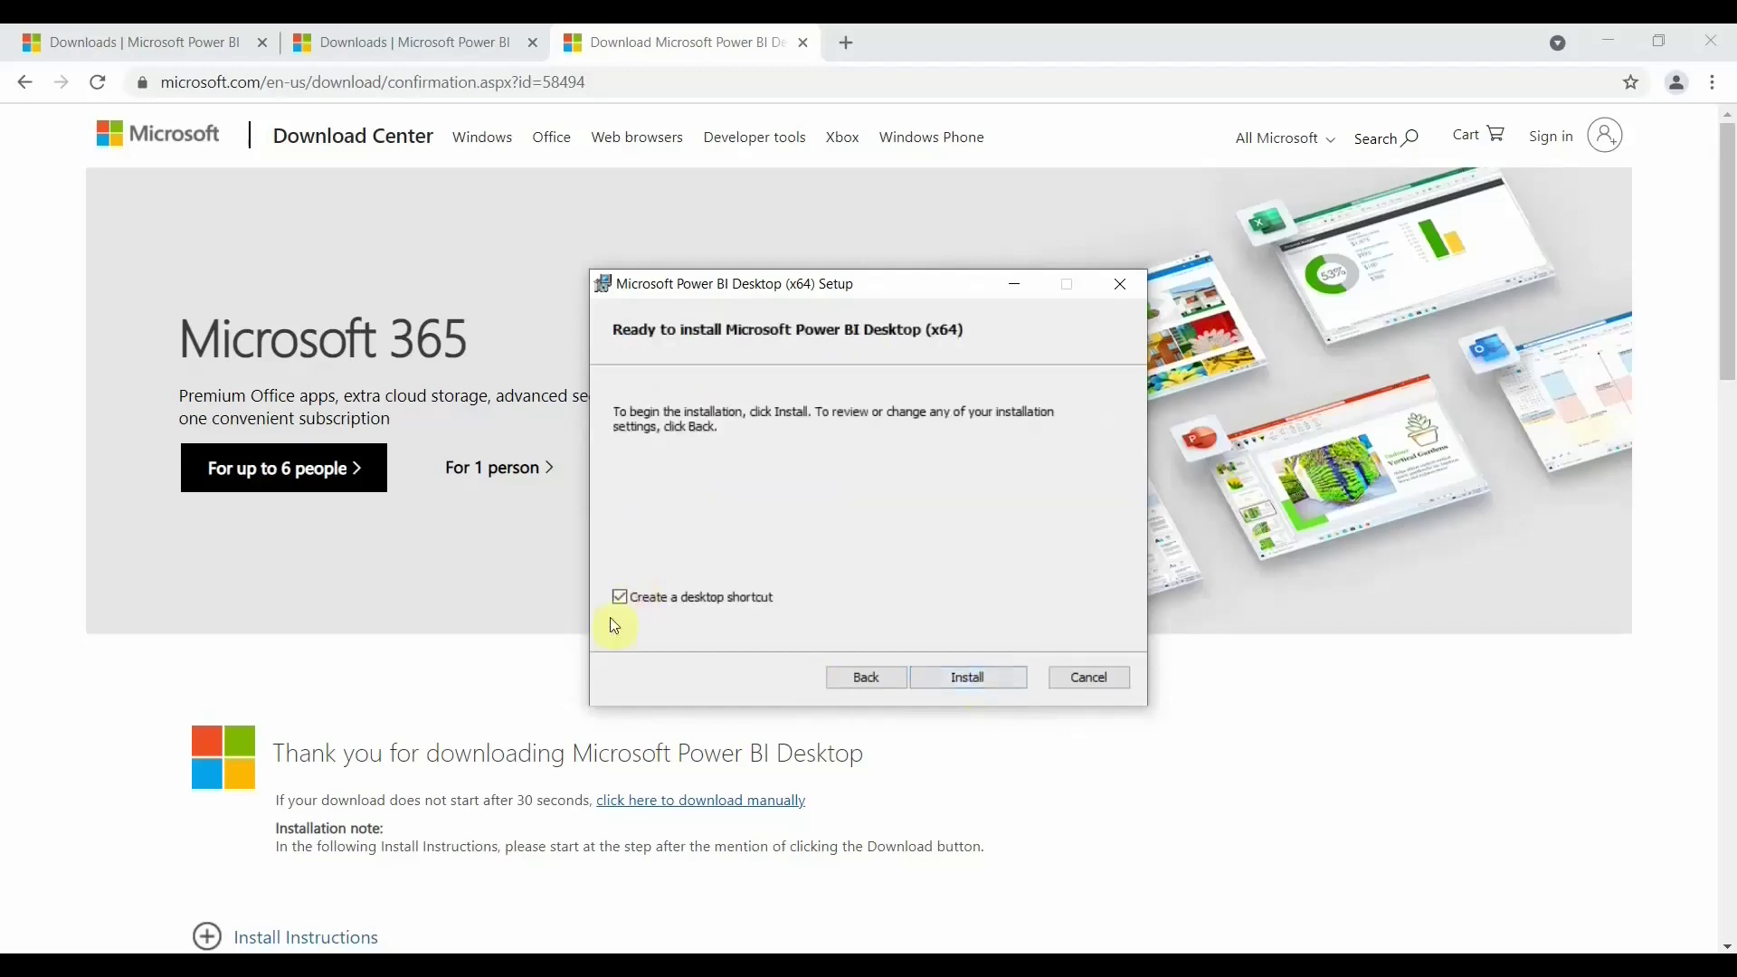
click(737, 606)
click(985, 677)
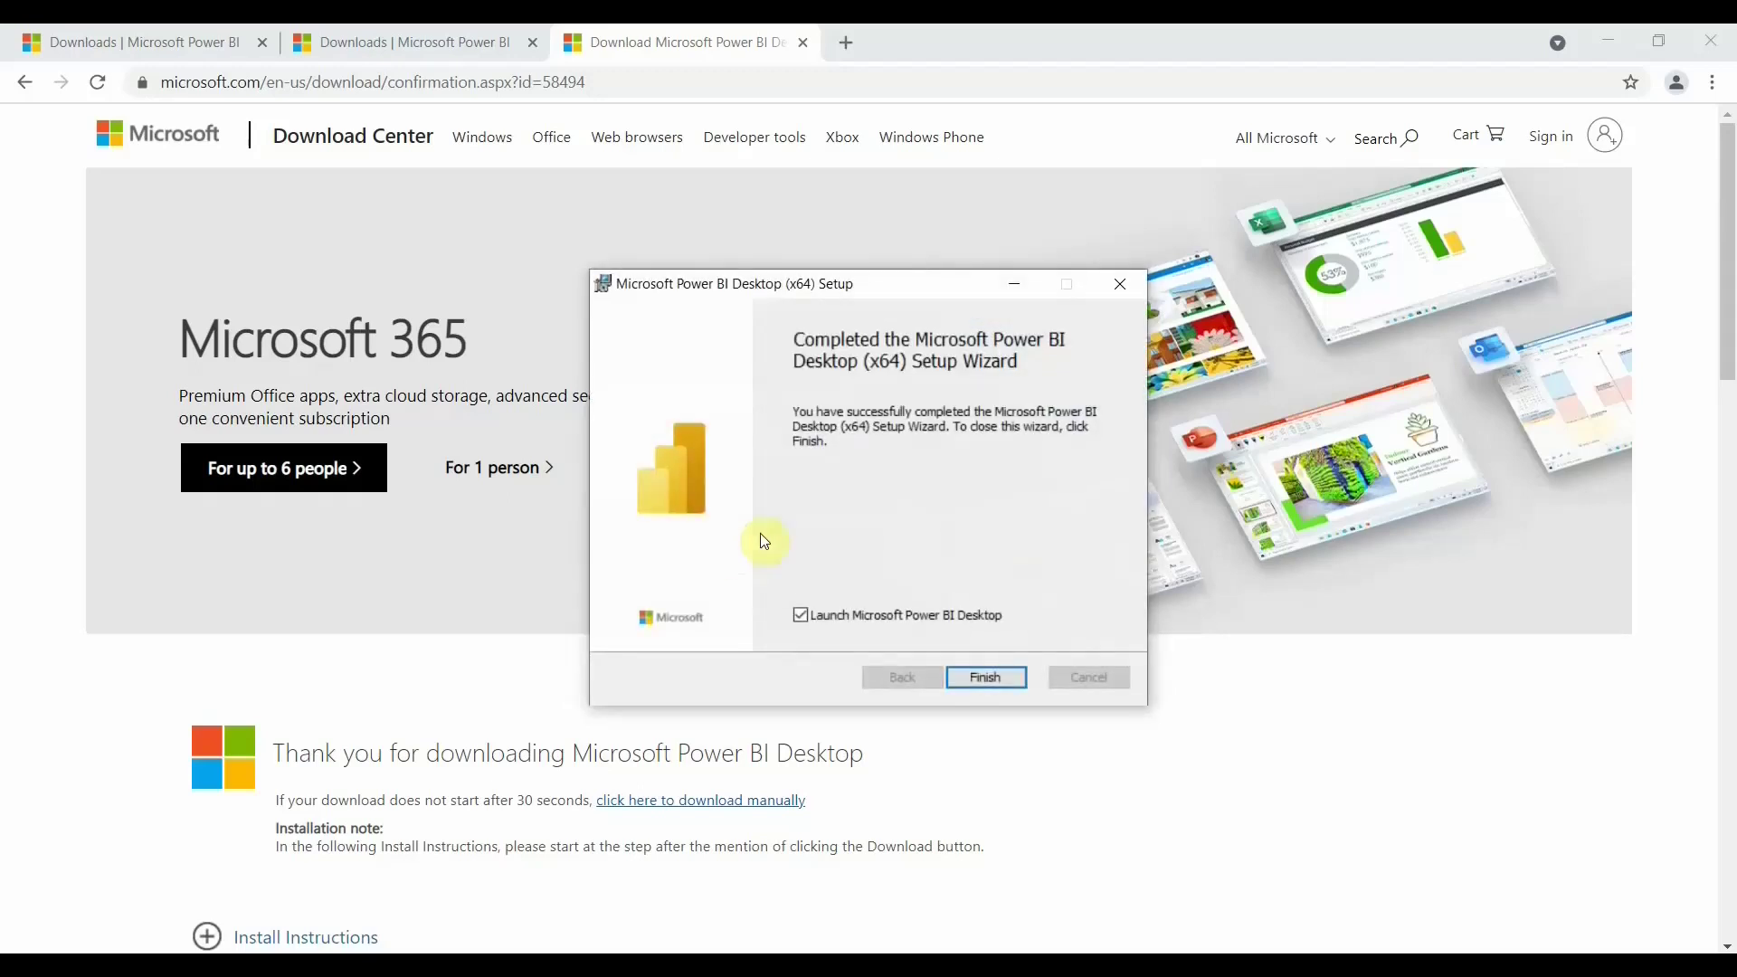
click(1004, 684)
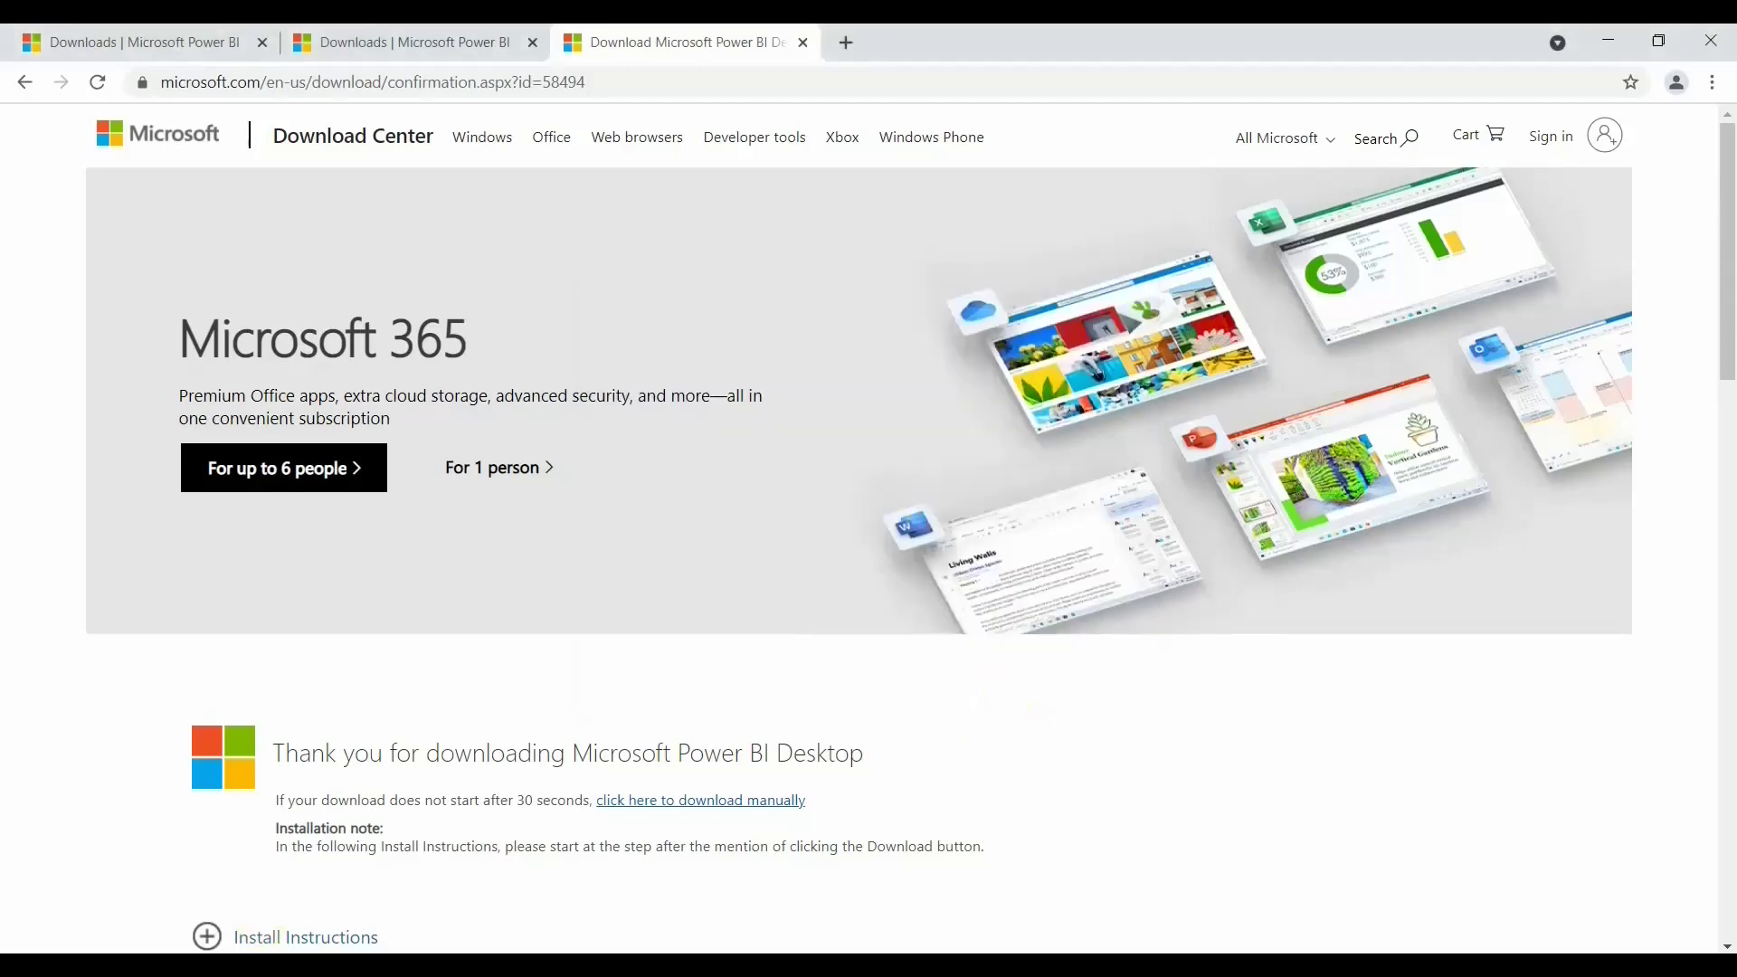
- Launch Power BI Desktop from the Start menu's Recently added list and minimise Chrome
key(super)
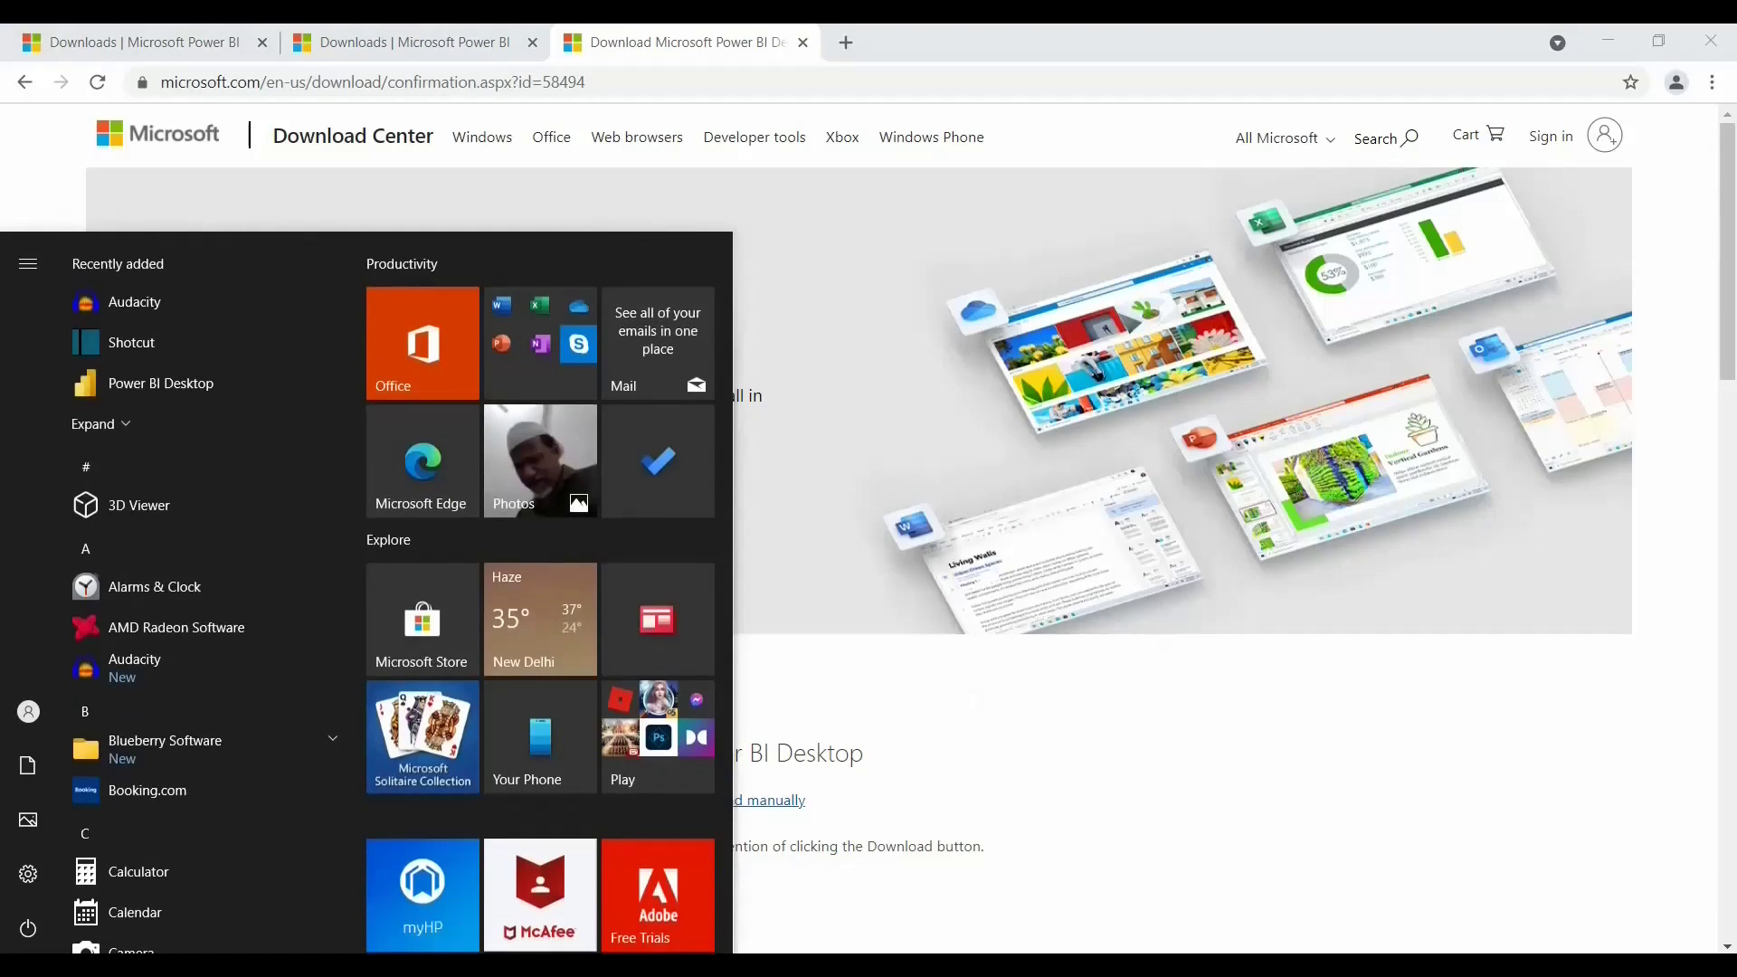
click(161, 395)
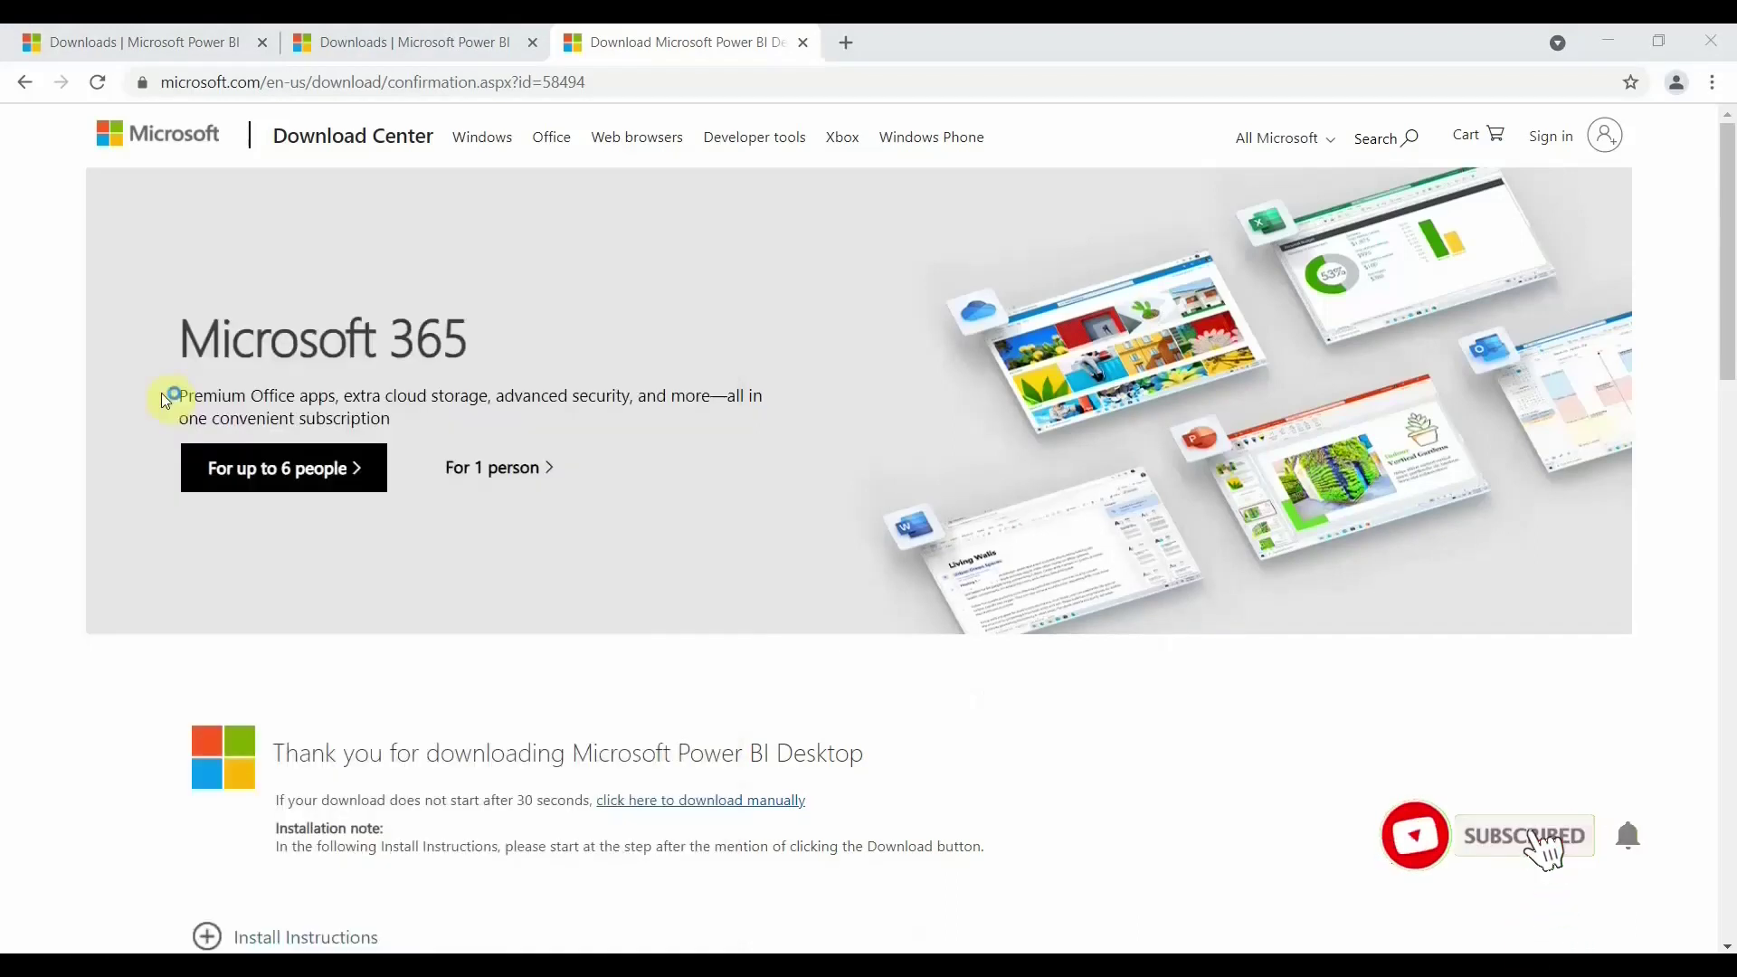
click(1605, 43)
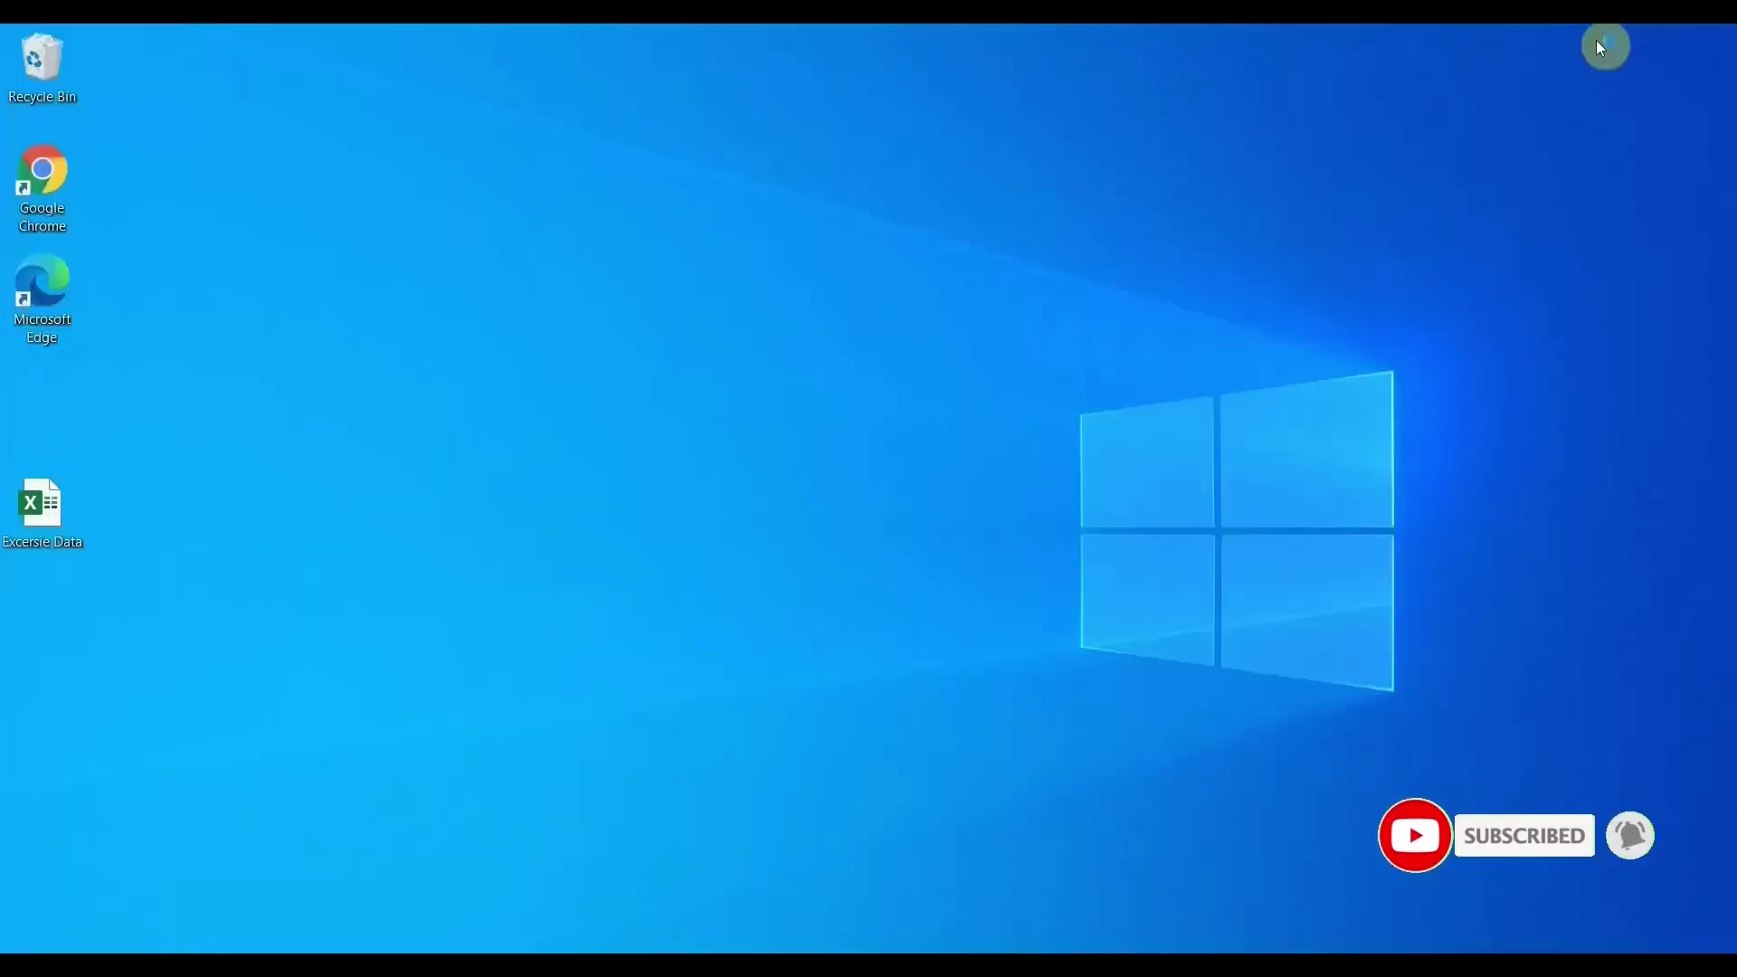